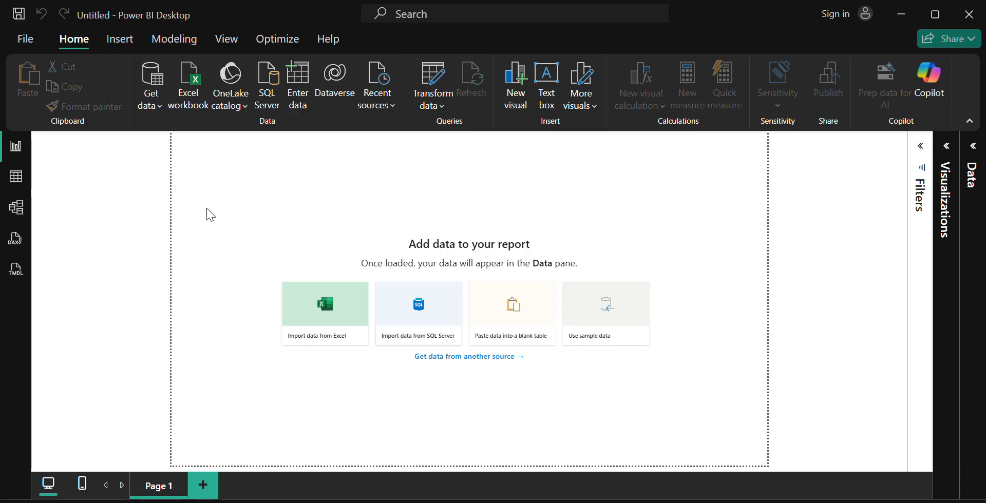
# Step: Open the Excel workbook Big data.xlsx as a data source
pyautogui.click(183, 103)
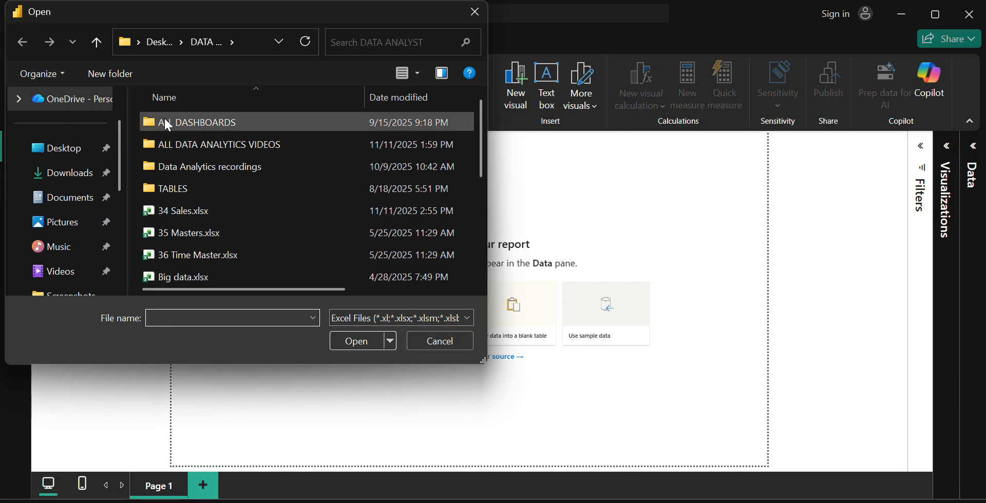
pyautogui.click(185, 276)
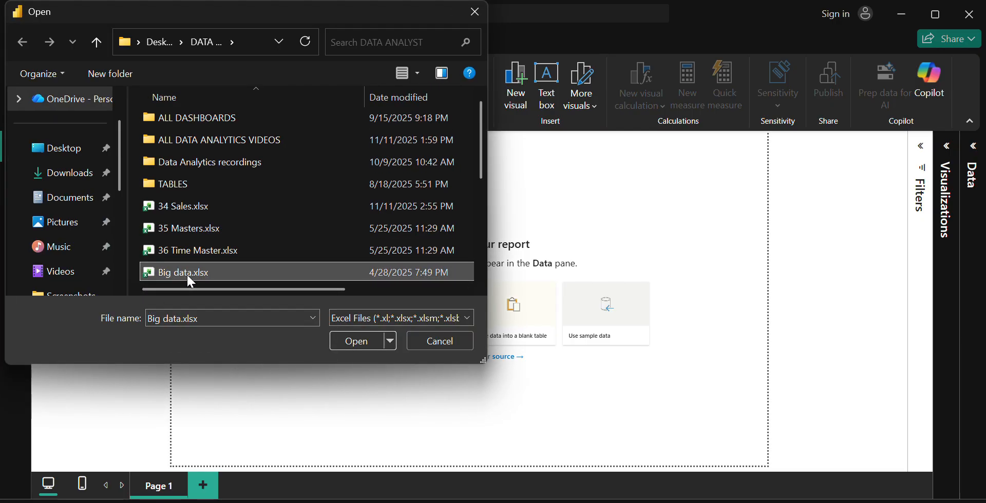
pyautogui.click(364, 341)
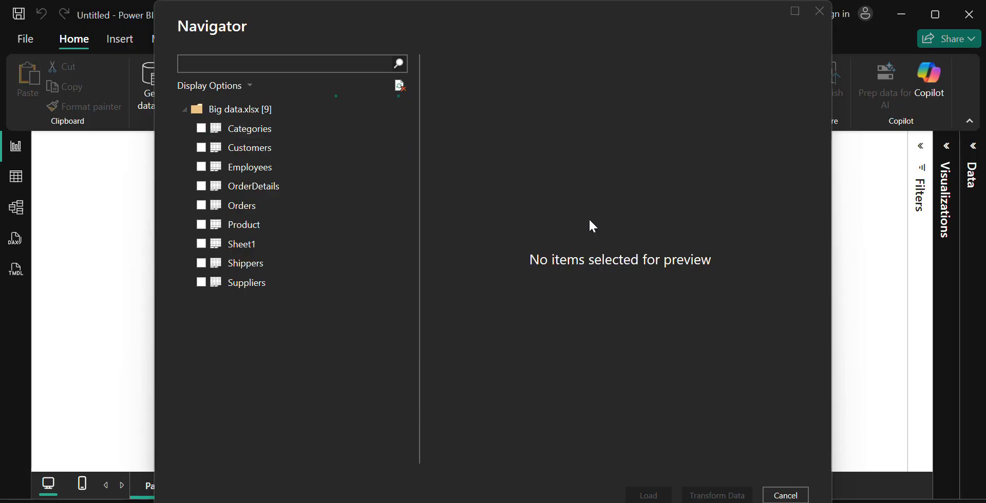
# Step: Load the Categories, Customers, Employees, OrderDetails, Orders, Product, Shippers and Suppliers tables into the report
pyautogui.click(201, 128)
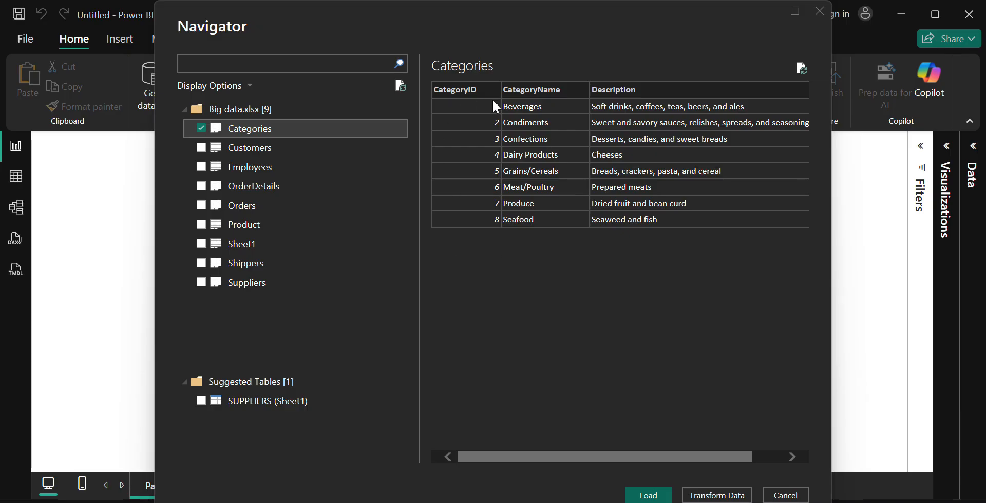
pyautogui.click(201, 149)
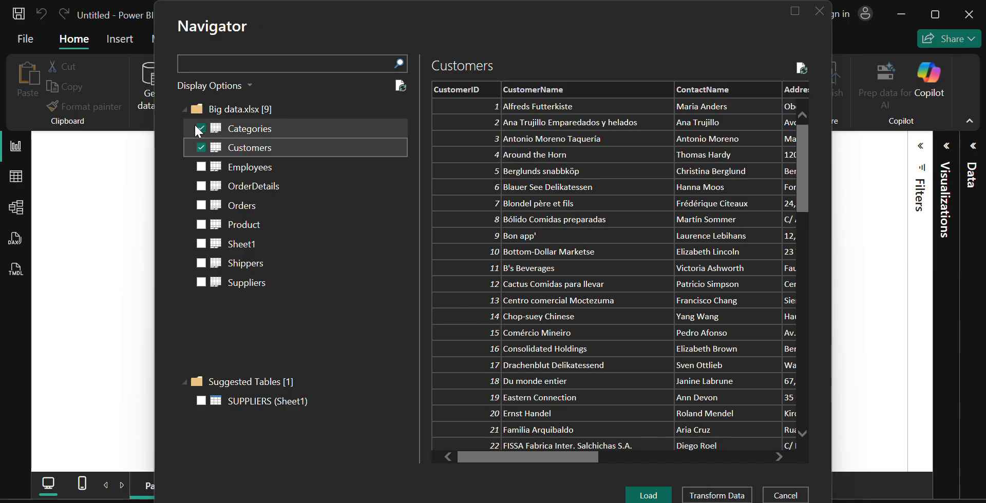
pyautogui.click(202, 167)
pyautogui.click(202, 168)
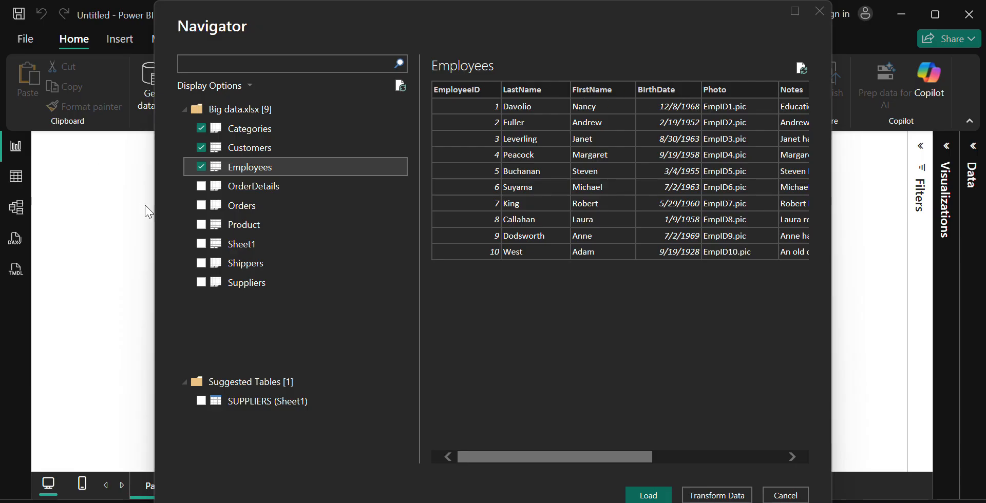
pyautogui.click(200, 189)
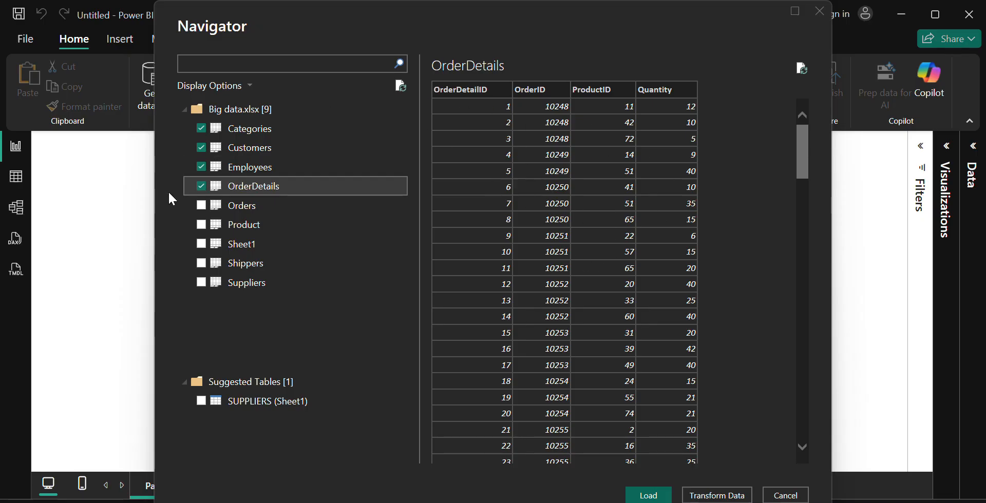
pyautogui.click(200, 205)
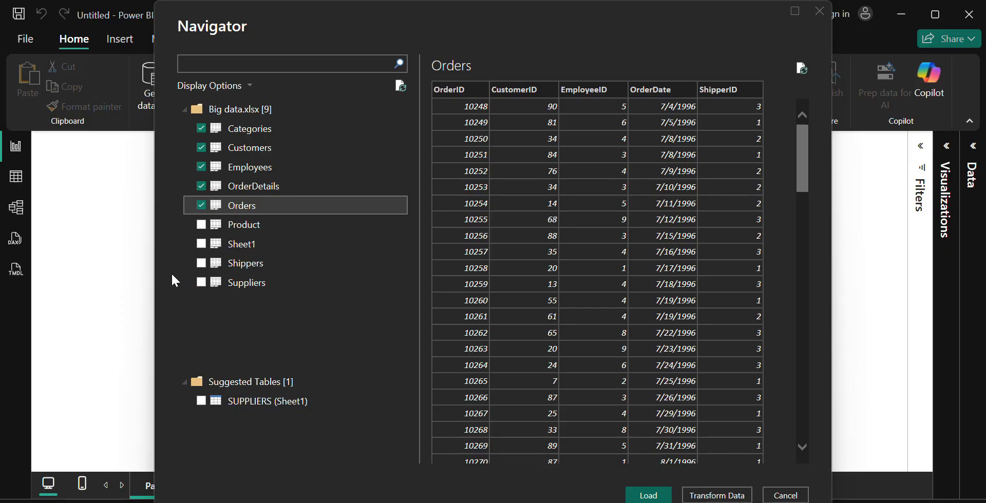
pyautogui.click(200, 226)
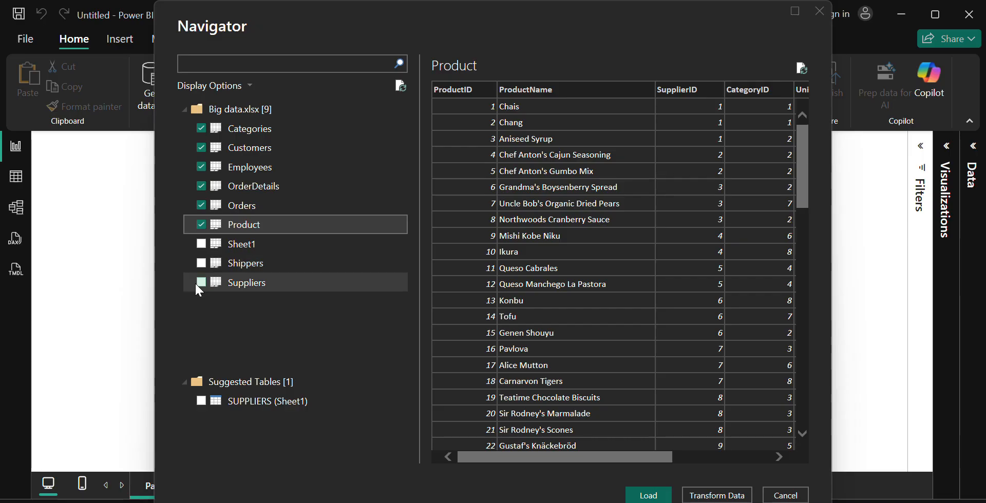
pyautogui.click(200, 263)
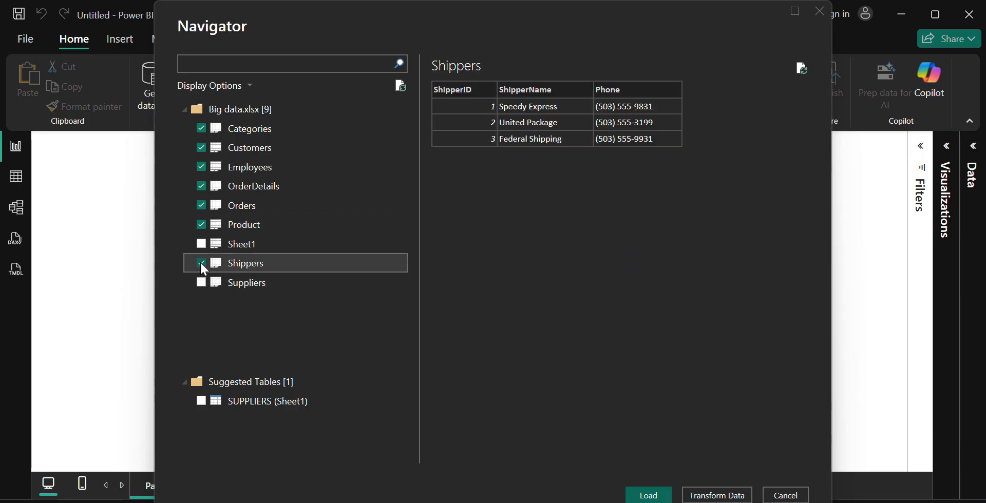
pyautogui.click(200, 283)
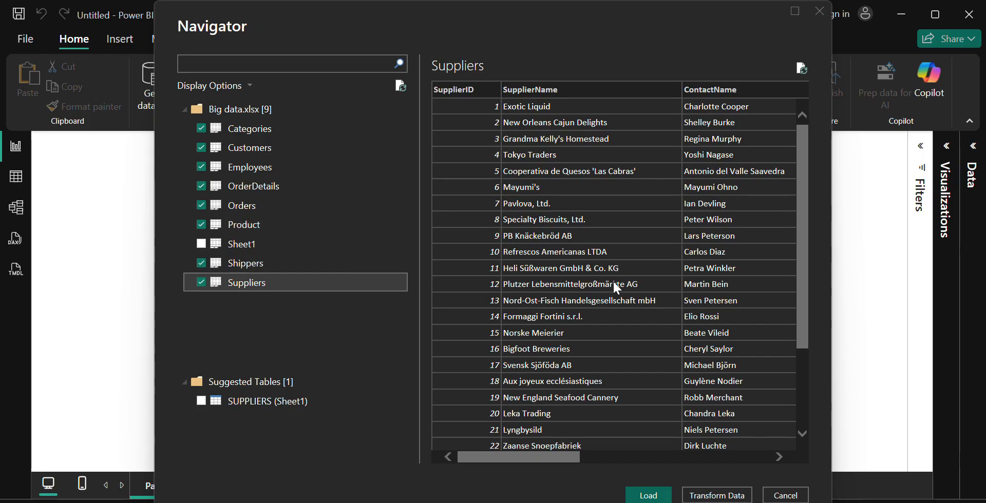
pyautogui.click(646, 496)
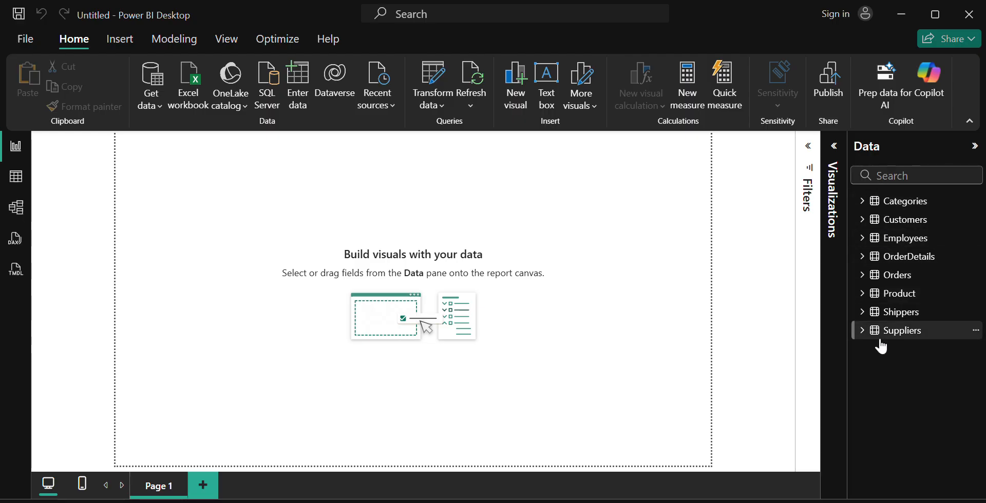
# Step: Add a stacked column chart to the report page with CategoryID from Categories on its X-axis
pyautogui.click(833, 147)
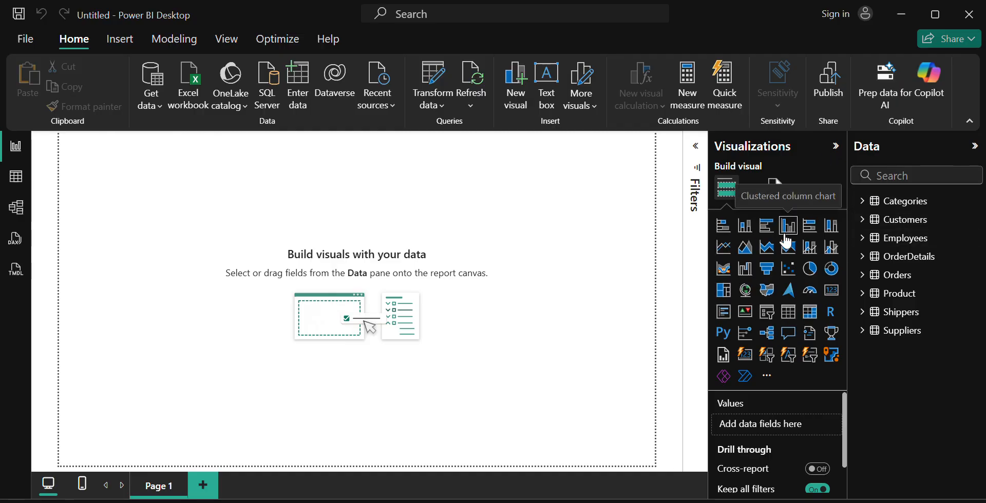
pyautogui.click(746, 226)
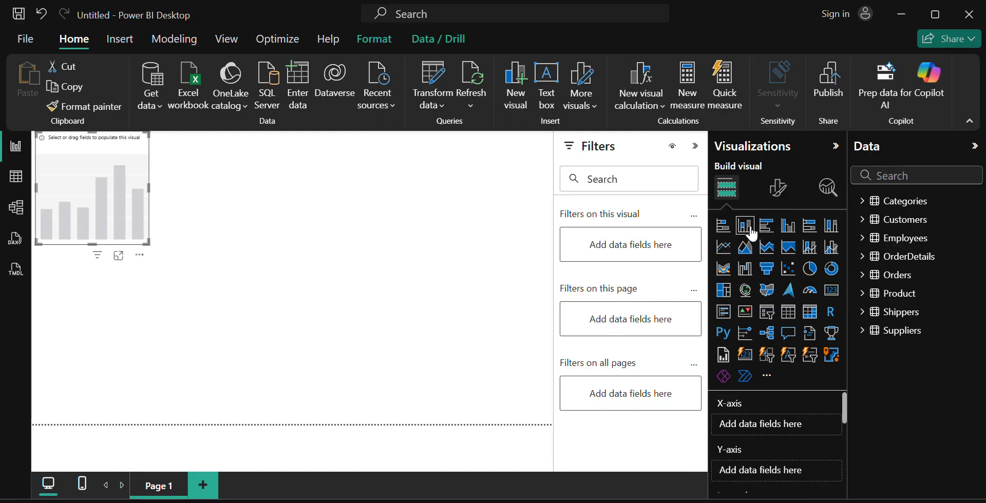
pyautogui.click(905, 203)
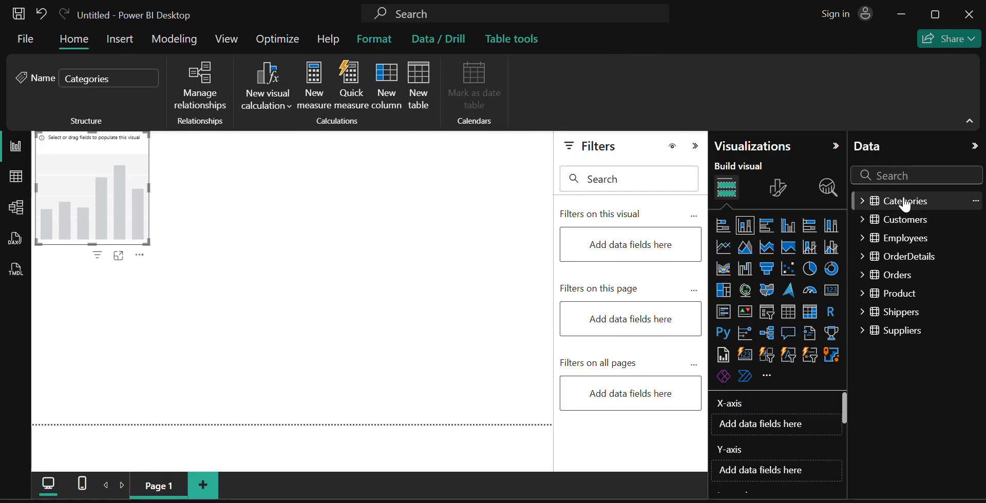
pyautogui.click(865, 203)
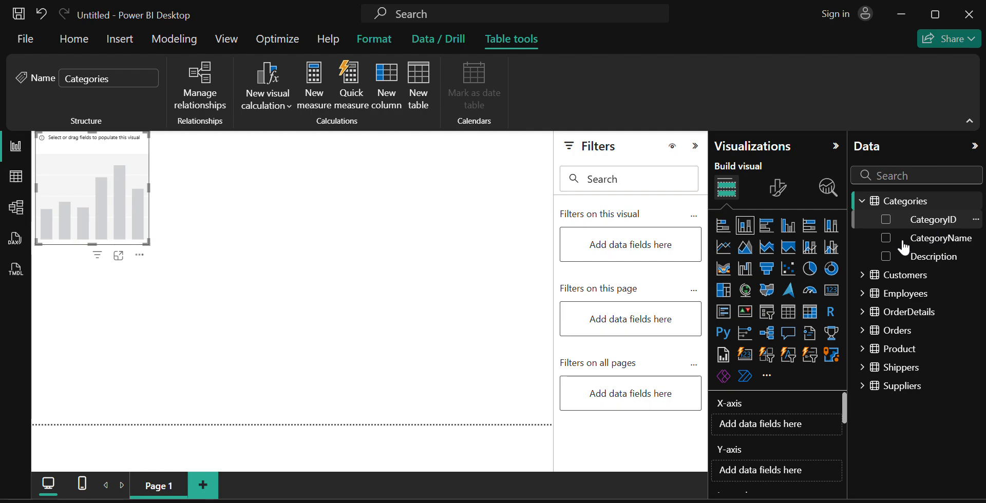
pyautogui.moveTo(933, 220); pyautogui.dragTo(774, 428)
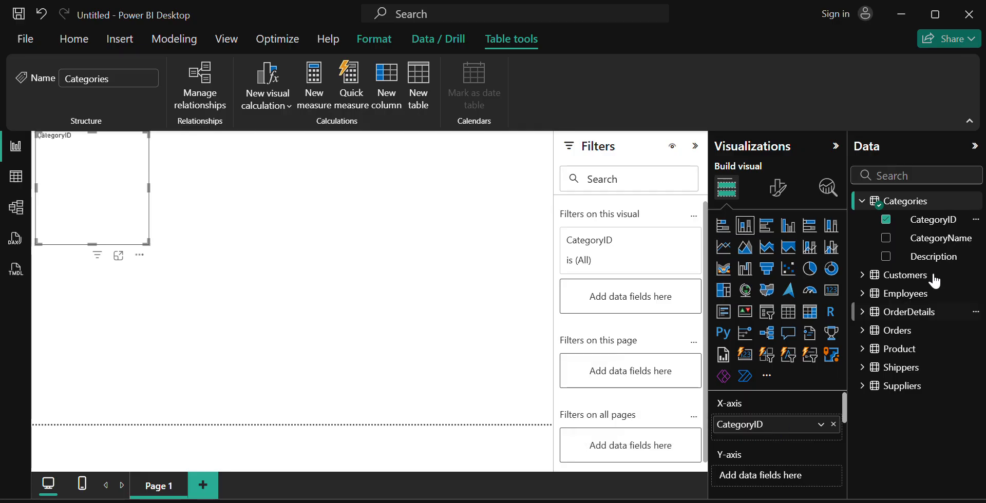
# Step: Put Quantity from OrderDetails on the column chart's Y-axis and widen the chart
pyautogui.click(861, 313)
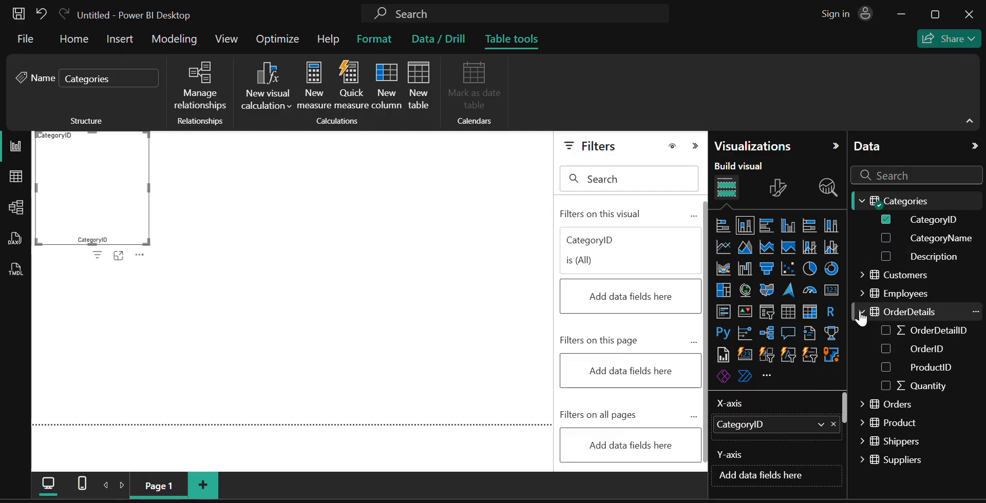
pyautogui.moveTo(908, 371)
pyautogui.mouseDown()
pyautogui.moveTo(778, 483)
pyautogui.moveTo(747, 448)
pyautogui.moveTo(863, 365)
pyautogui.moveTo(906, 374)
pyautogui.mouseUp()
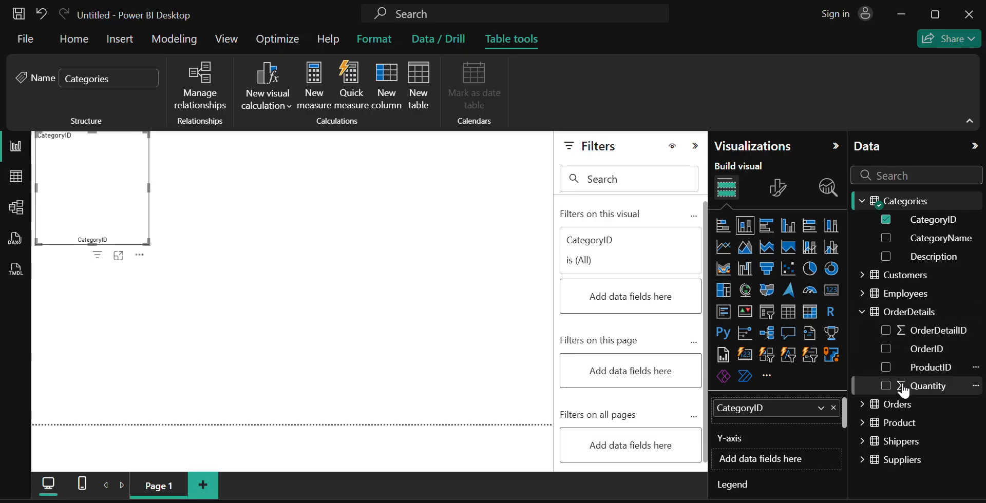
pyautogui.moveTo(905, 392); pyautogui.dragTo(765, 463)
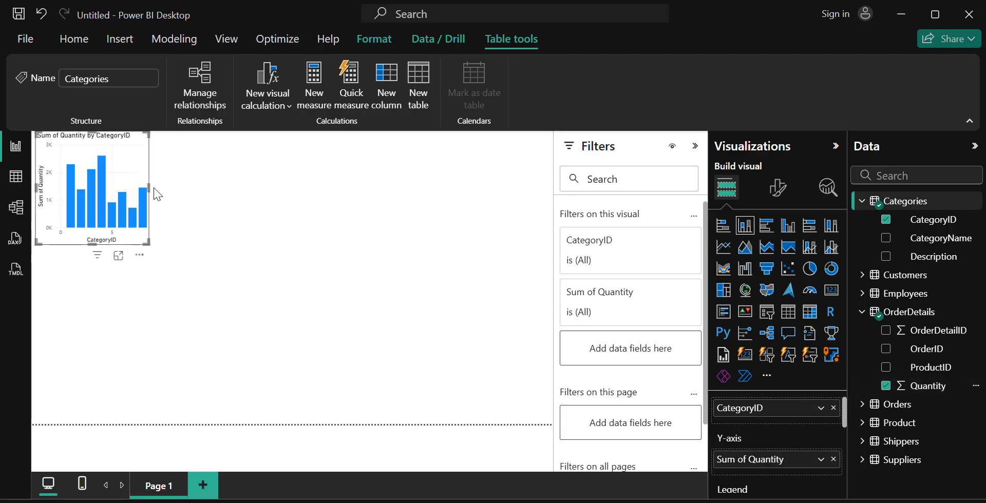
pyautogui.moveTo(151, 187); pyautogui.dragTo(202, 188)
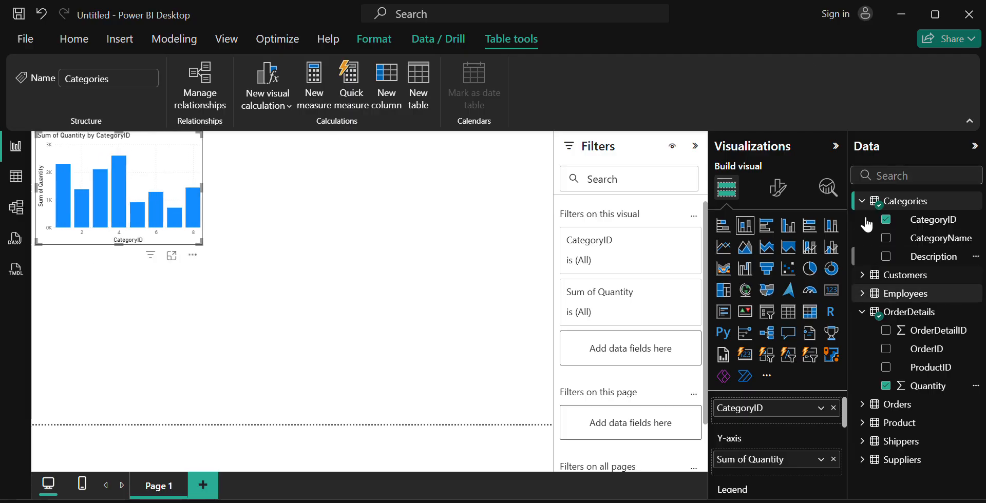
# Step: Add an empty donut chart as a separate visual on the report page
pyautogui.click(351, 234)
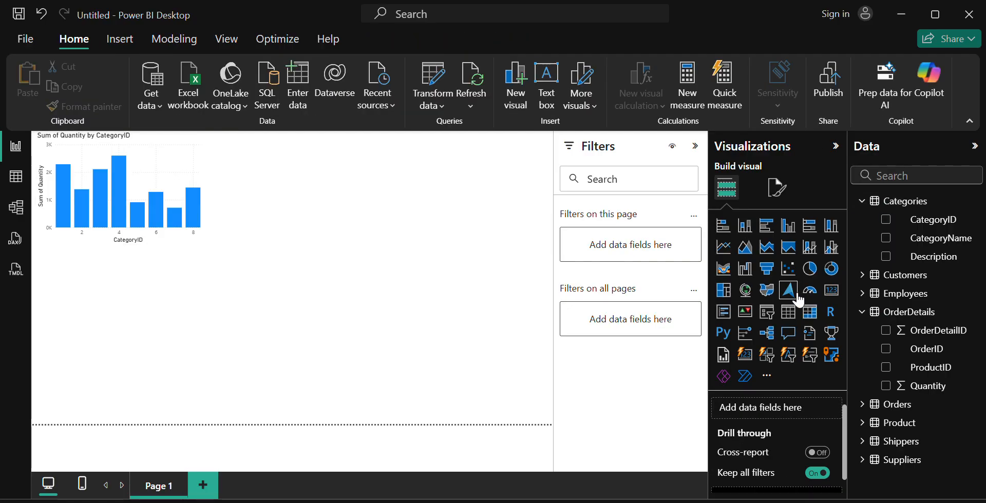
pyautogui.click(832, 269)
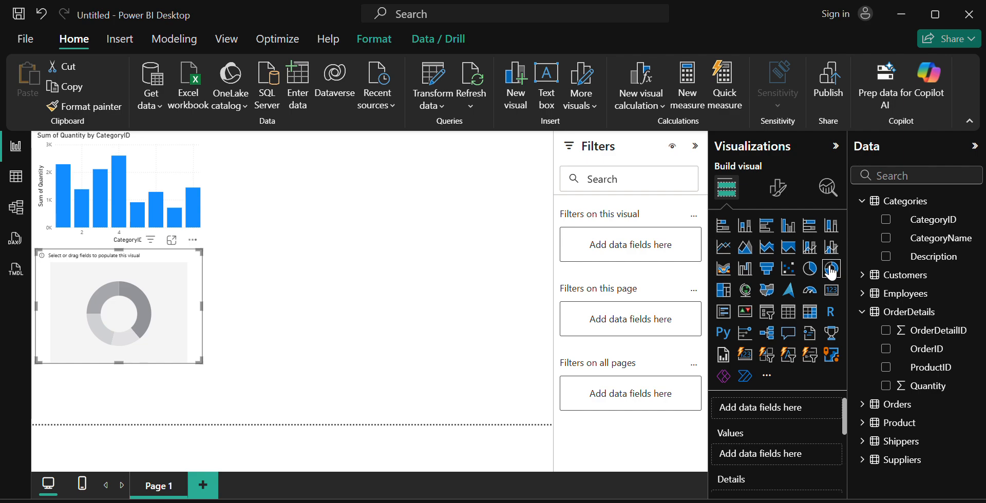
pyautogui.click(909, 297)
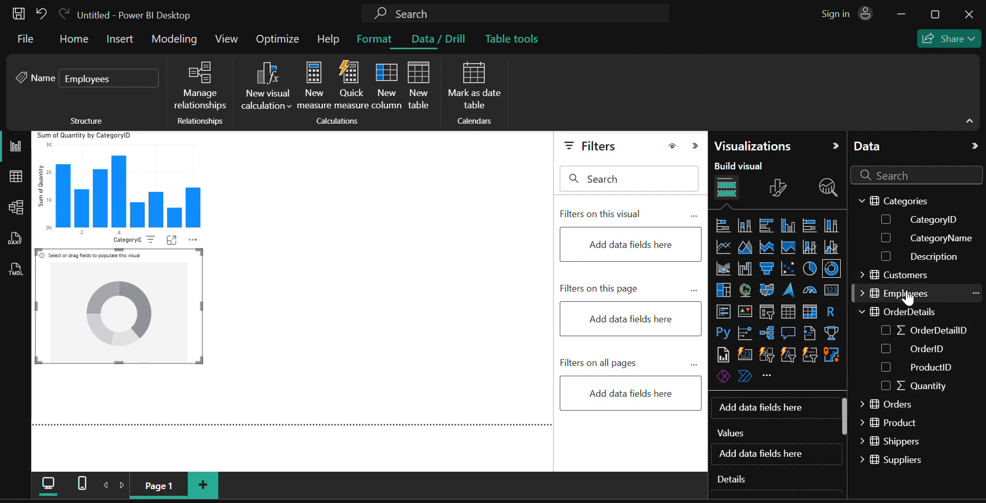
pyautogui.click(862, 294)
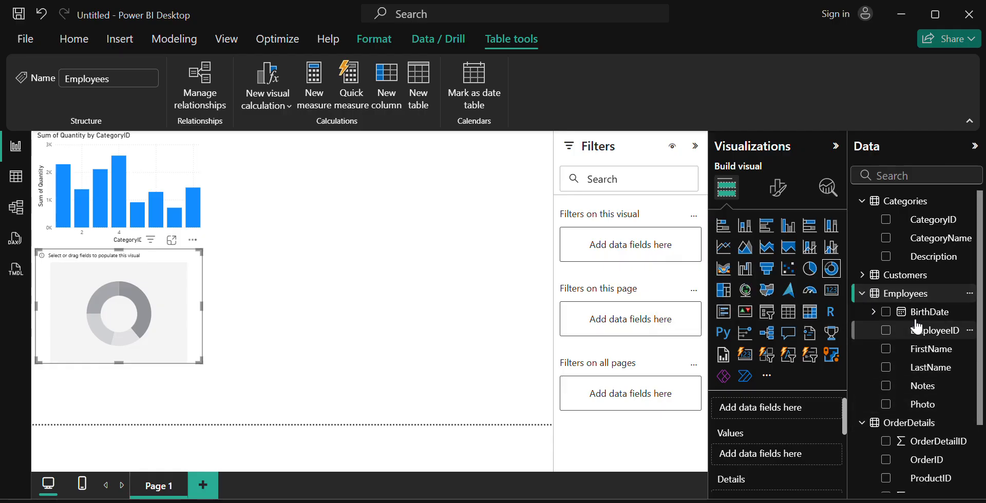
pyautogui.click(884, 332)
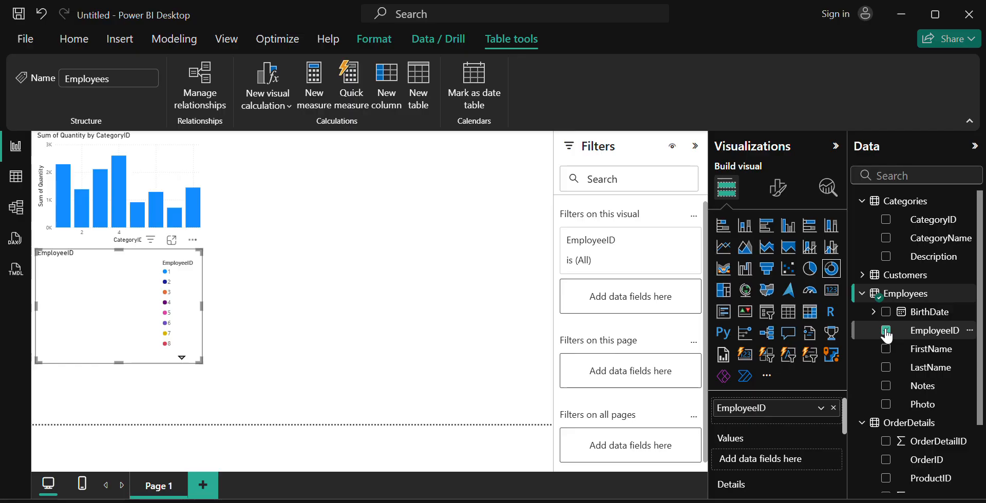
pyautogui.click(886, 332)
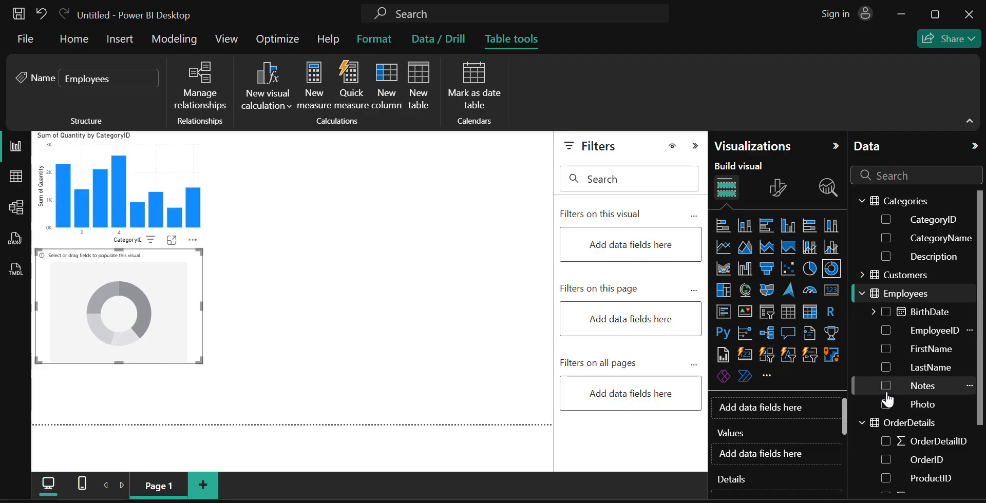
pyautogui.click(894, 277)
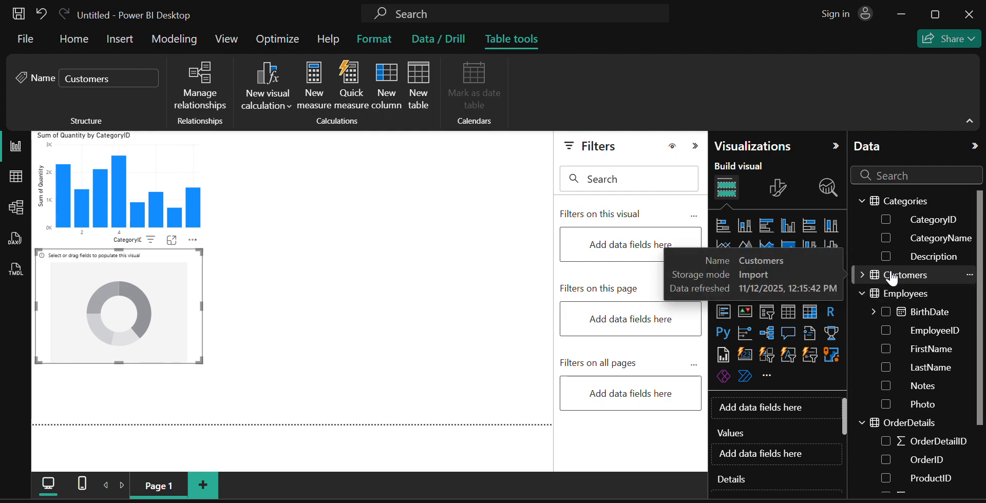
pyautogui.click(862, 276)
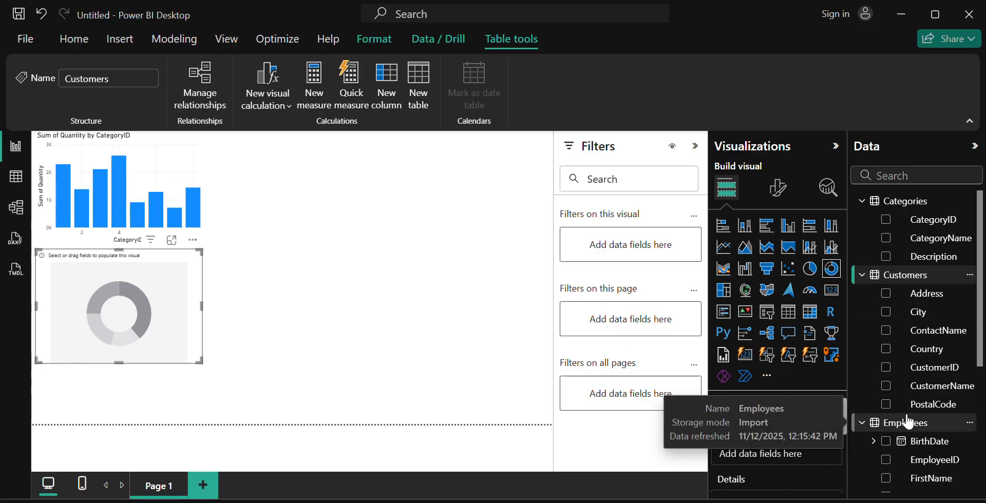
pyautogui.click(887, 349)
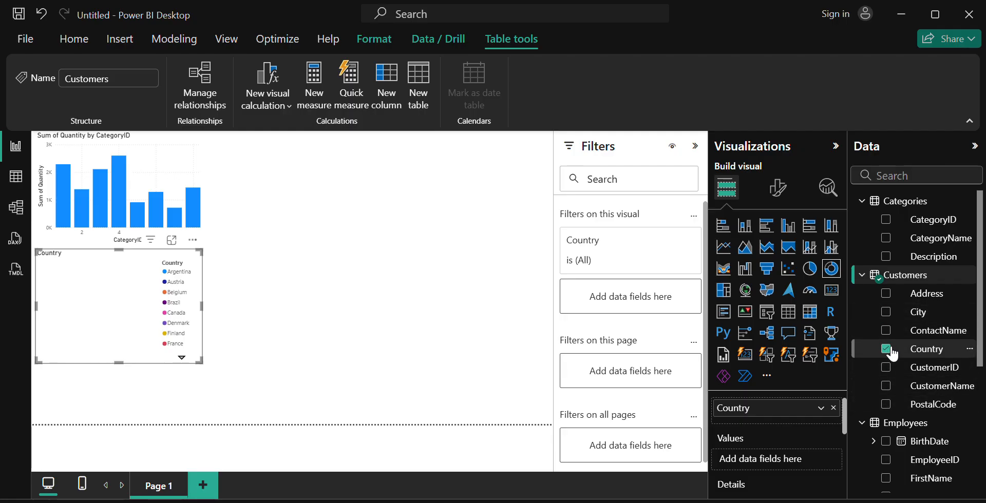
pyautogui.click(890, 351)
# Step: Expand the Orders, Product, Shippers and Suppliers tables in the field list and look through their fields
pyautogui.scroll(-5, 886, 355)
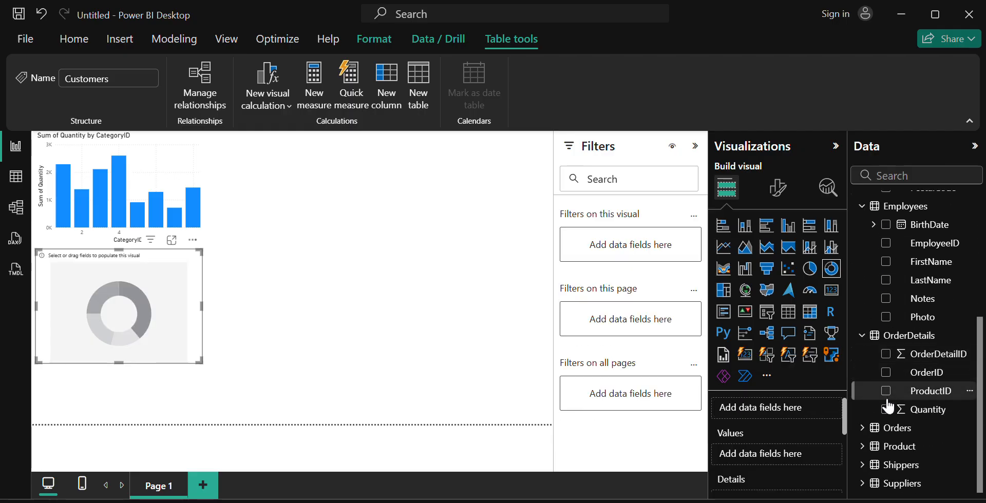
pyautogui.click(872, 433)
pyautogui.click(864, 428)
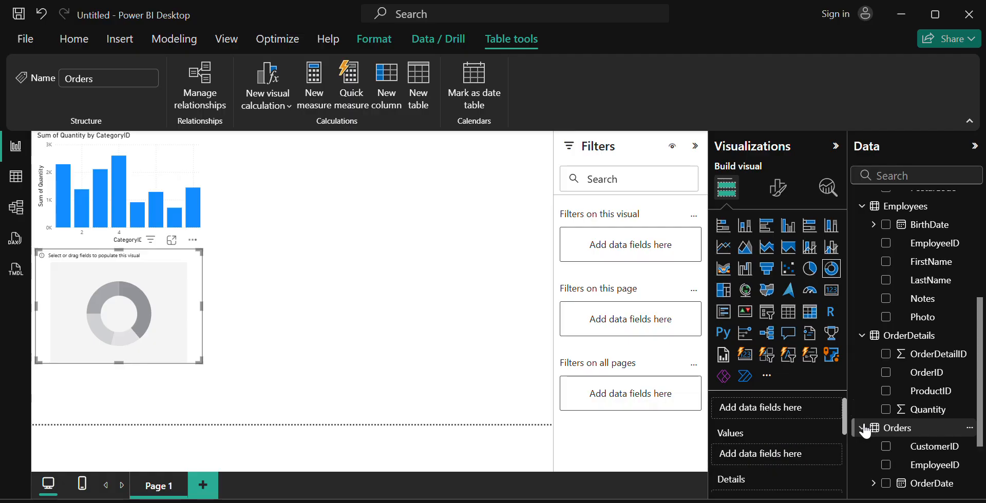
pyautogui.scroll(-2, 866, 429)
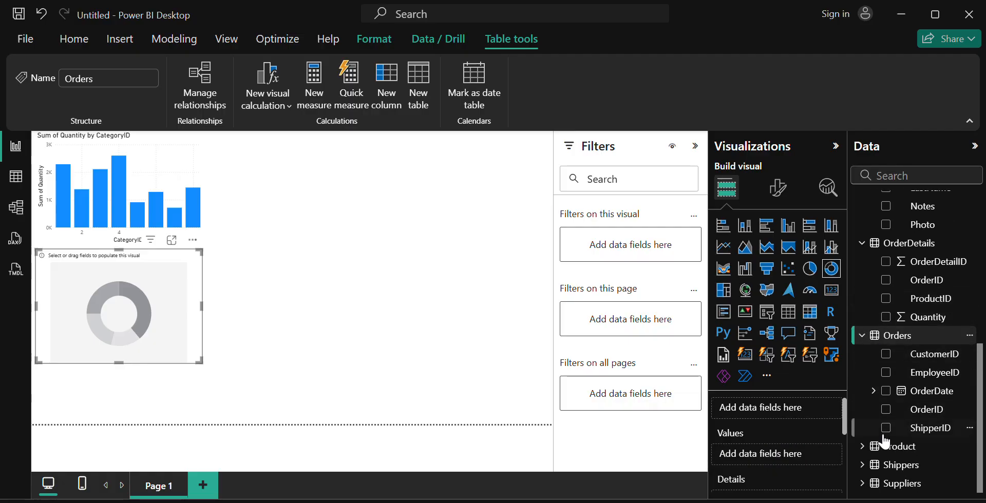
pyautogui.click(863, 446)
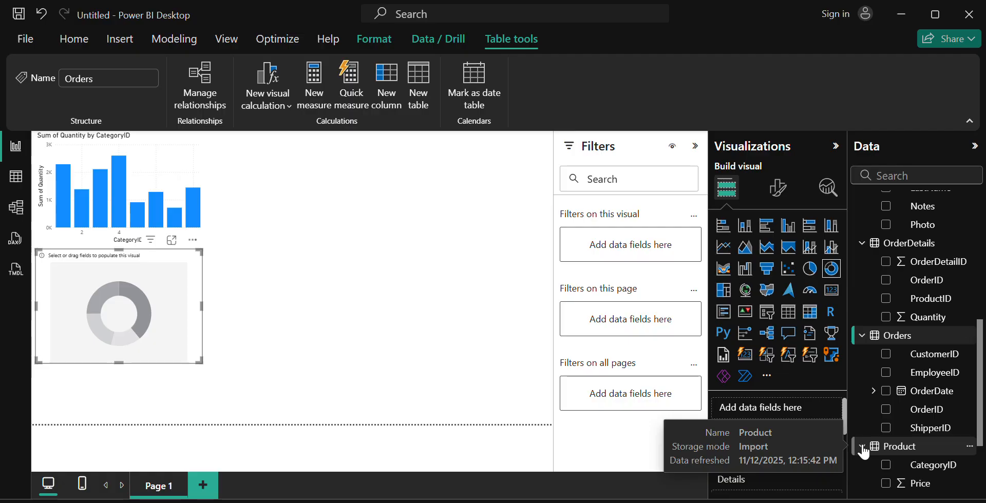
pyautogui.scroll(-2, 864, 452)
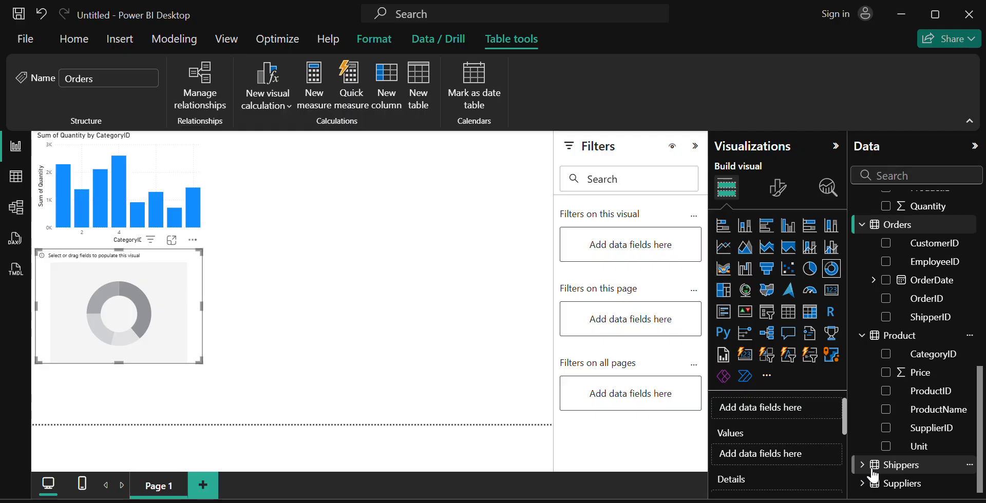
pyautogui.click(863, 465)
pyautogui.scroll(-1, 869, 472)
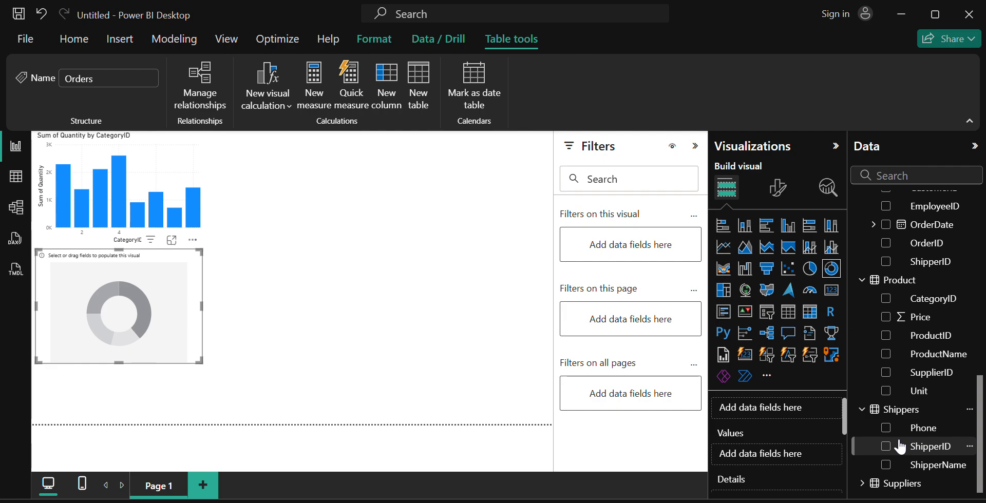
pyautogui.click(879, 485)
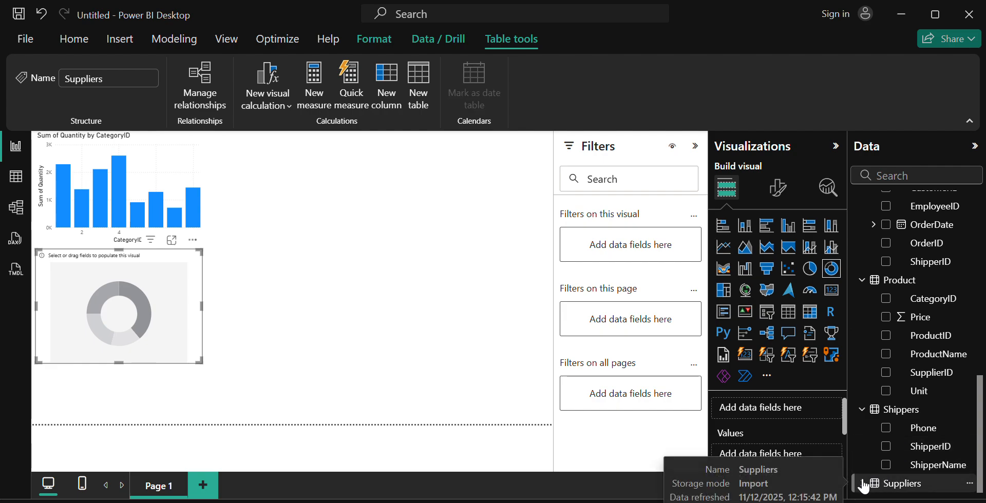
pyautogui.click(862, 484)
pyautogui.scroll(-3, 873, 467)
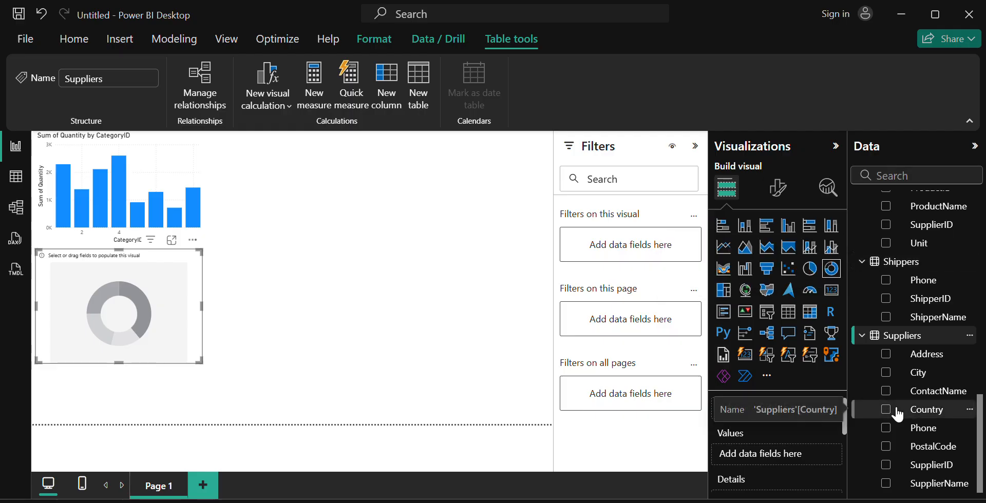
# Step: Add CategoryID from the Categories table as the donut chart's legend
pyautogui.scroll(10, 898, 414)
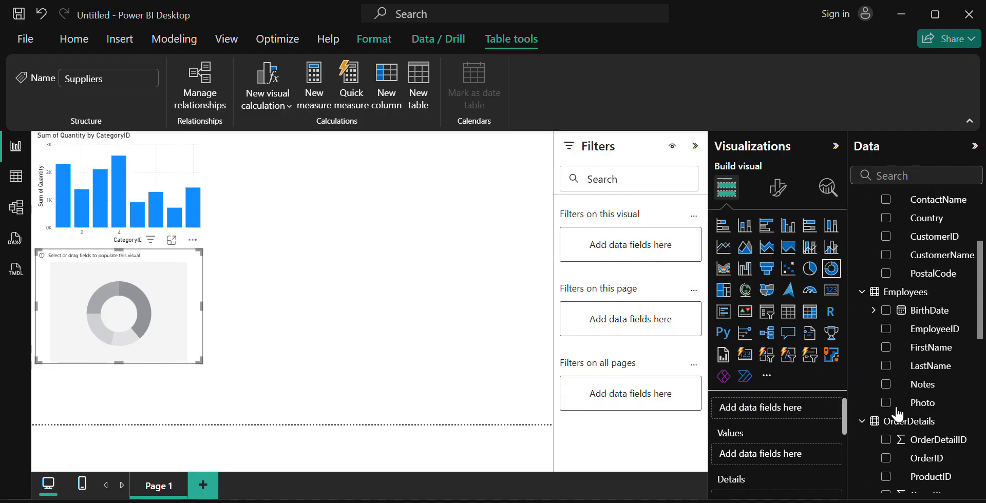
pyautogui.scroll(3, 898, 414)
pyautogui.scroll(1, 897, 414)
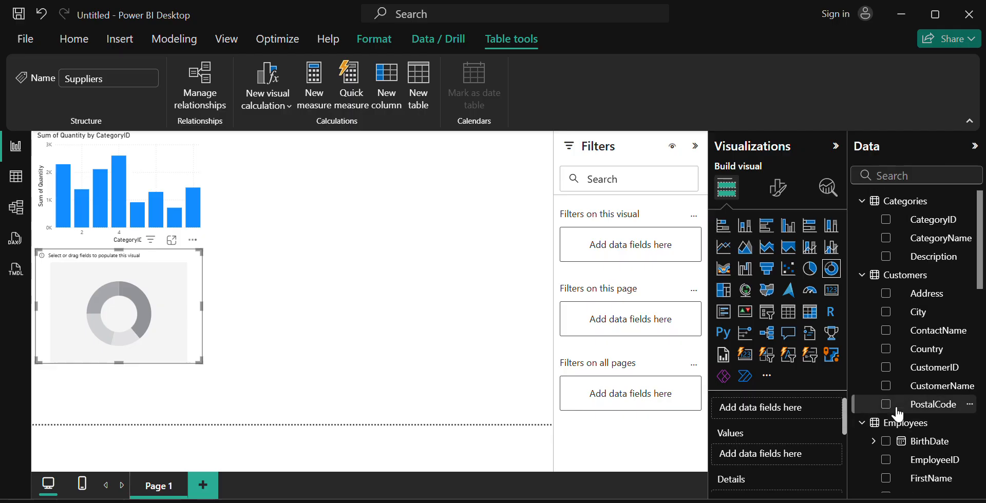
pyautogui.click(887, 221)
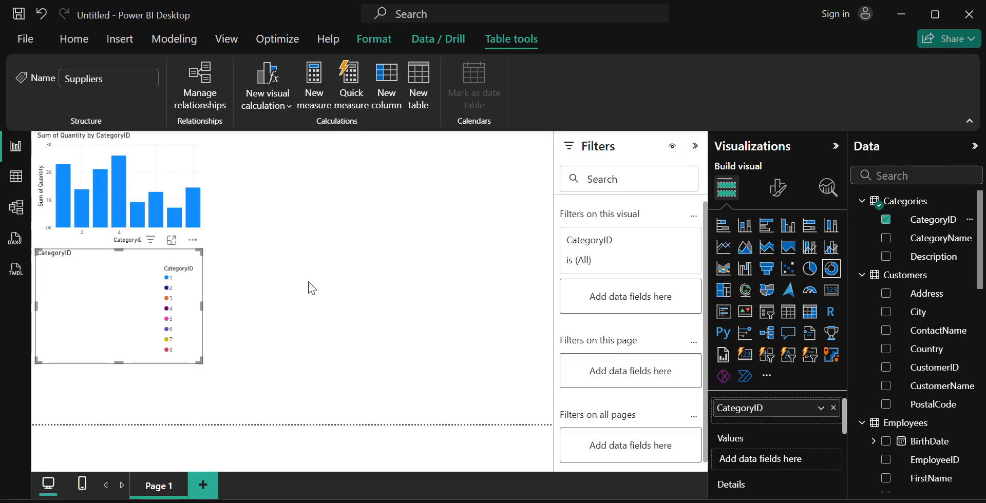
pyautogui.moveTo(202, 307)
pyautogui.mouseDown()
pyautogui.moveTo(312, 314)
pyautogui.moveTo(190, 306)
pyautogui.moveTo(202, 307)
pyautogui.mouseUp()
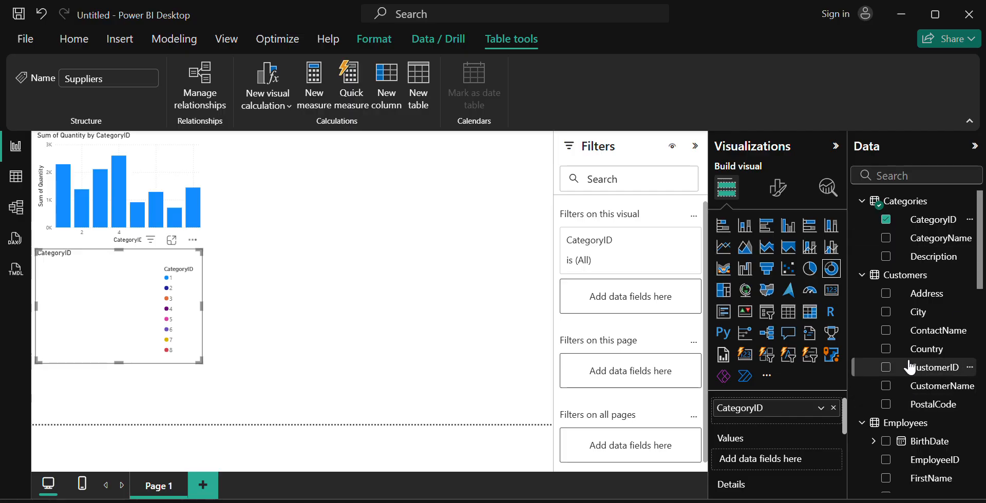
# Step: Add Price from the Product table as the donut chart's values and enlarge the chart
pyautogui.scroll(-5, 850, 368)
pyautogui.scroll(-3, 911, 367)
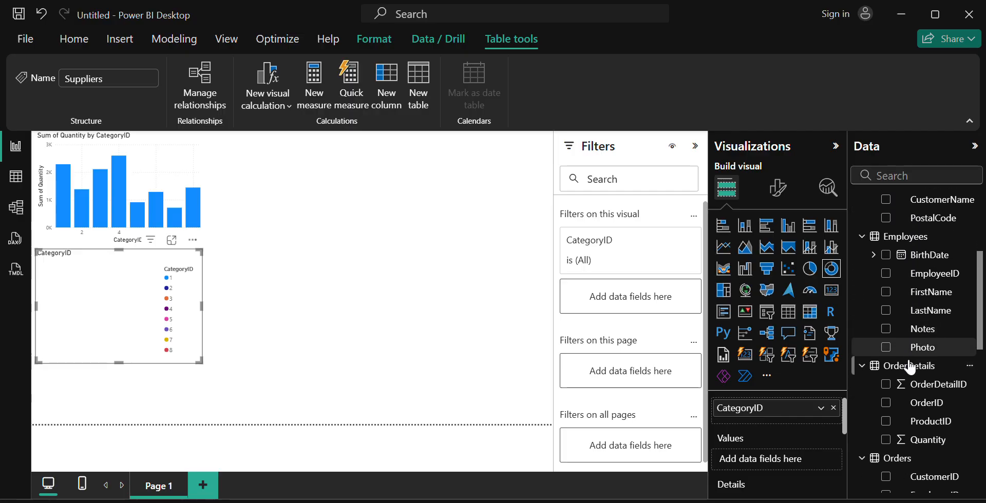
pyautogui.scroll(-6, 911, 368)
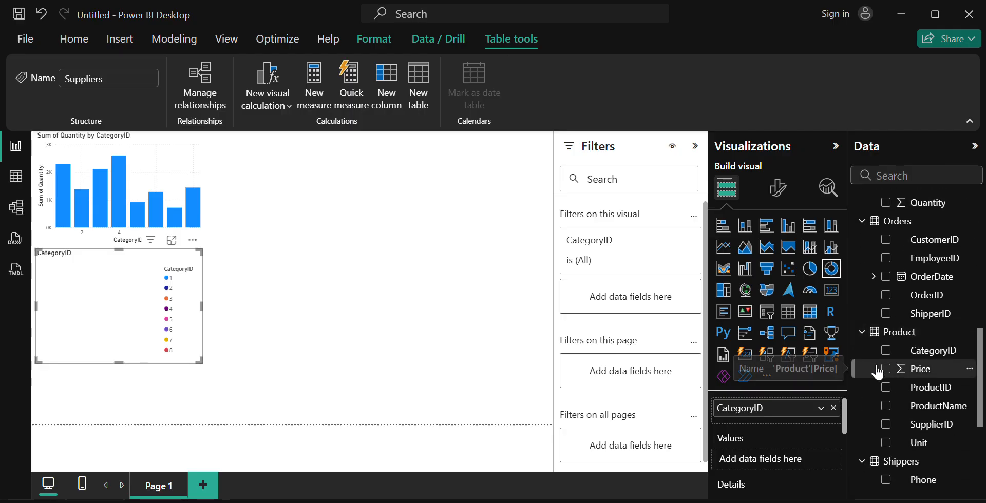
pyautogui.scroll(-1, 886, 376)
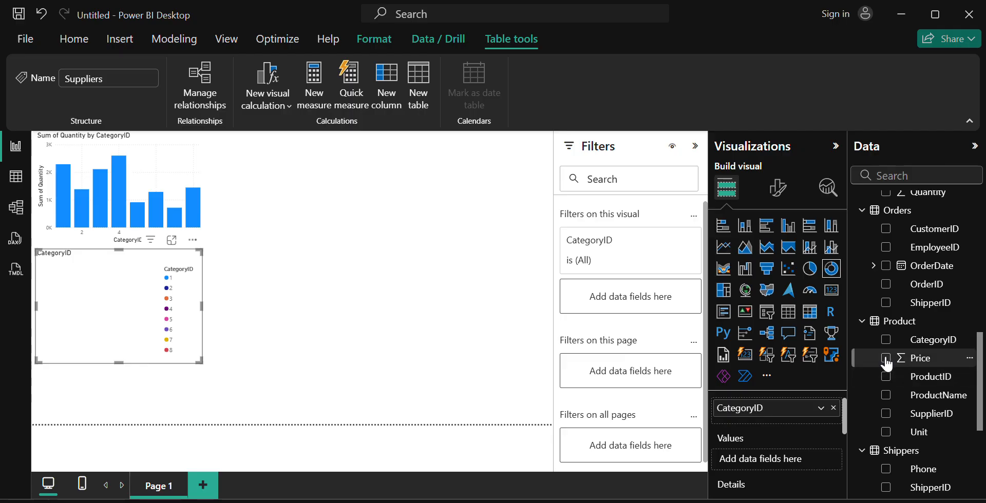
pyautogui.click(886, 359)
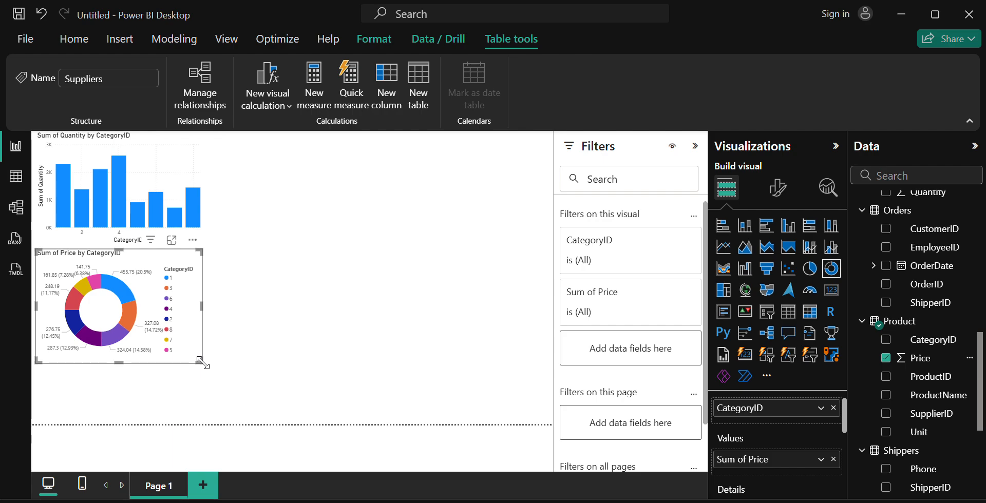
pyautogui.moveTo(206, 368); pyautogui.dragTo(242, 396)
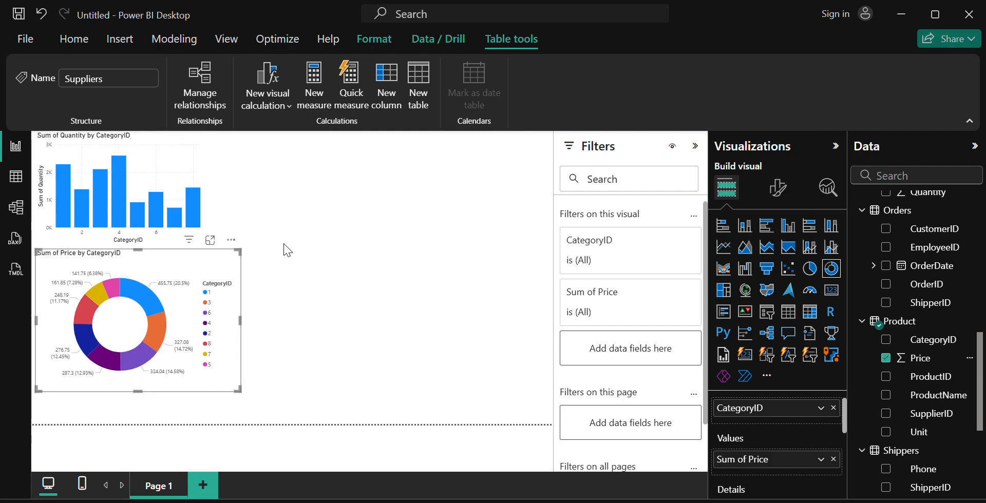
pyautogui.click(384, 200)
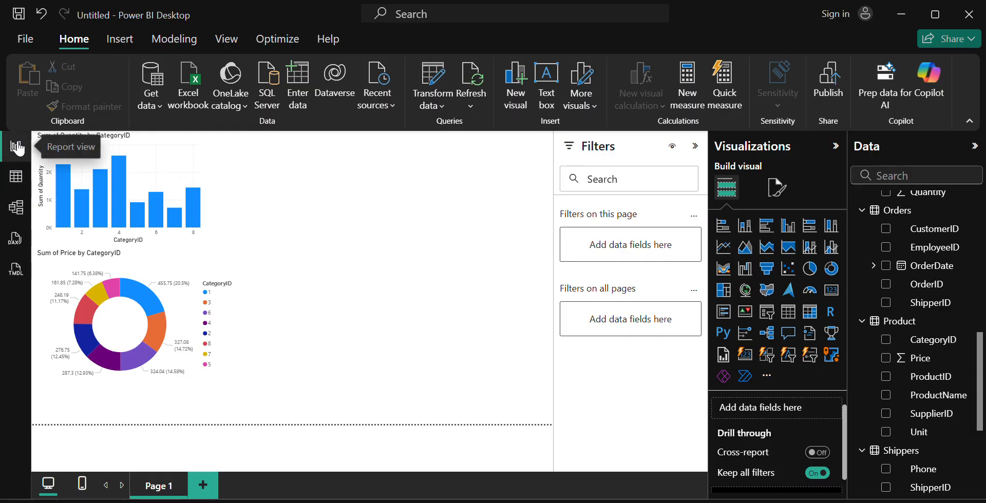
# Step: Switch to the model view and collapse the Properties and Data panes to widen the diagram
pyautogui.click(15, 208)
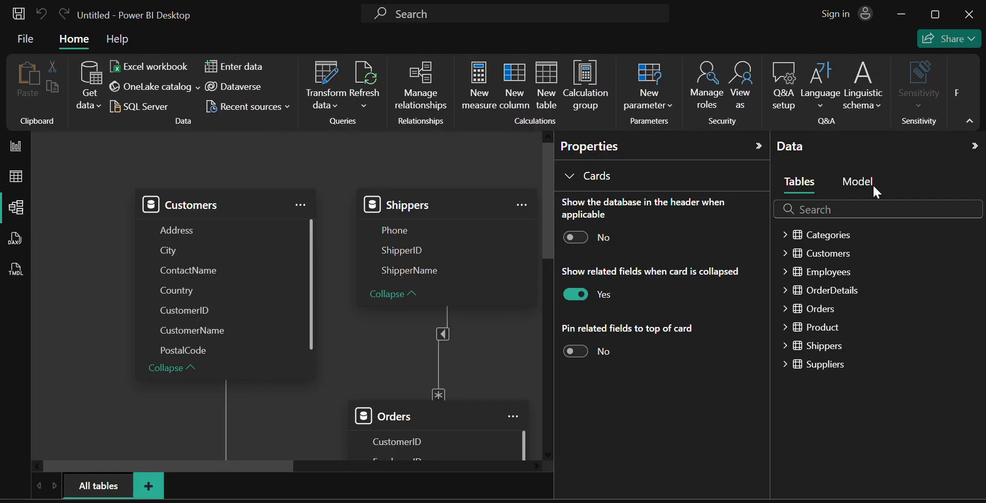
pyautogui.click(758, 147)
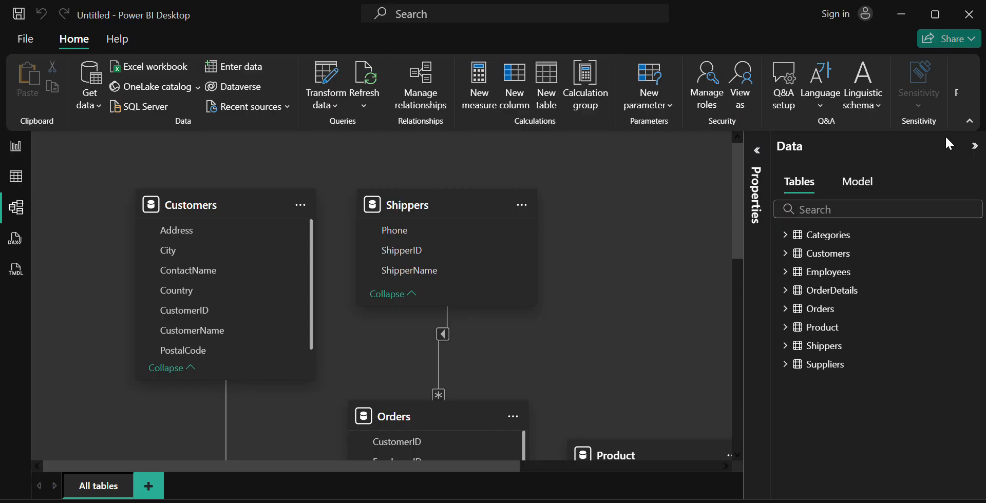
pyautogui.click(976, 147)
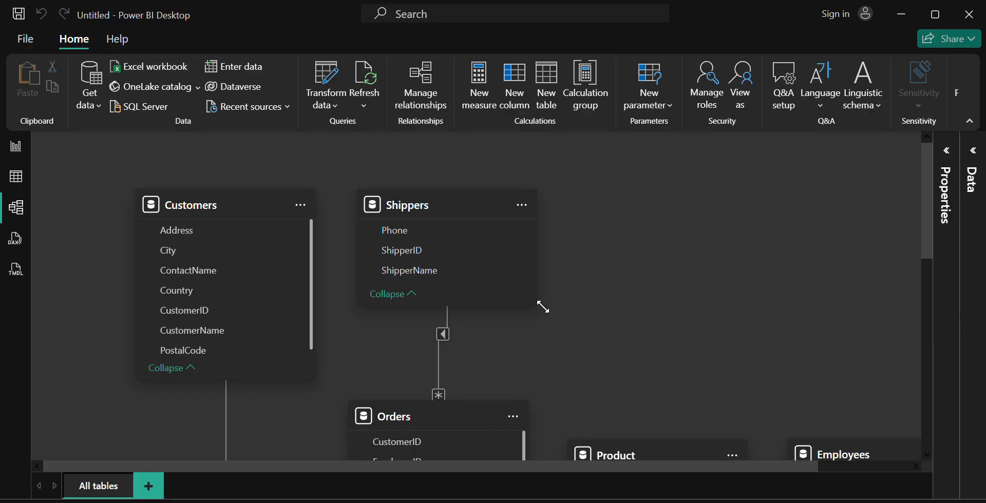
# Step: Examine the model diagram's tables and the relationship lines connecting them
pyautogui.scroll(-10, 543, 308)
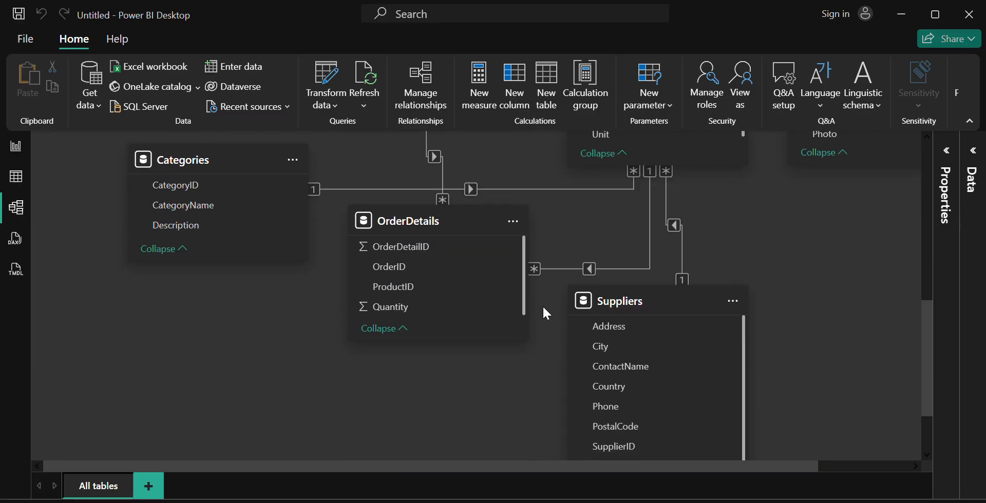
pyautogui.scroll(-2, 544, 308)
pyautogui.scroll(10, 543, 308)
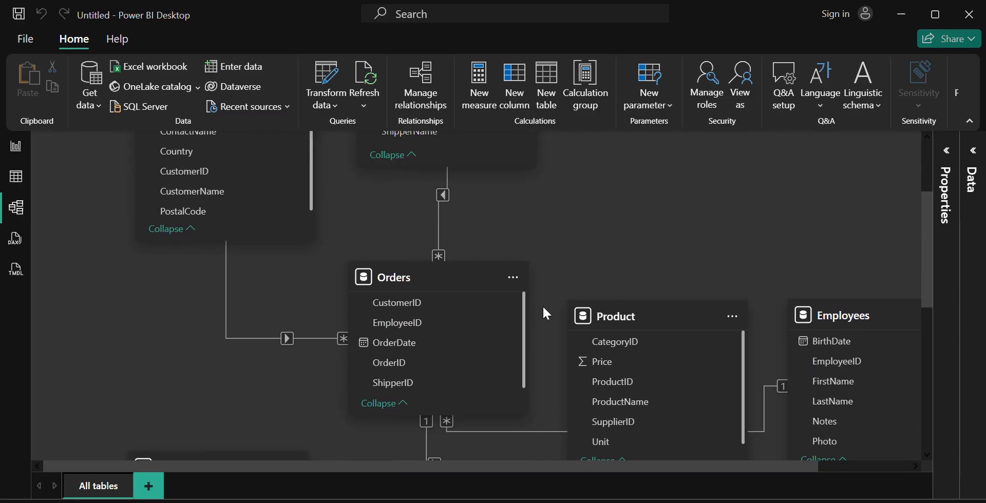
pyautogui.scroll(3, 542, 305)
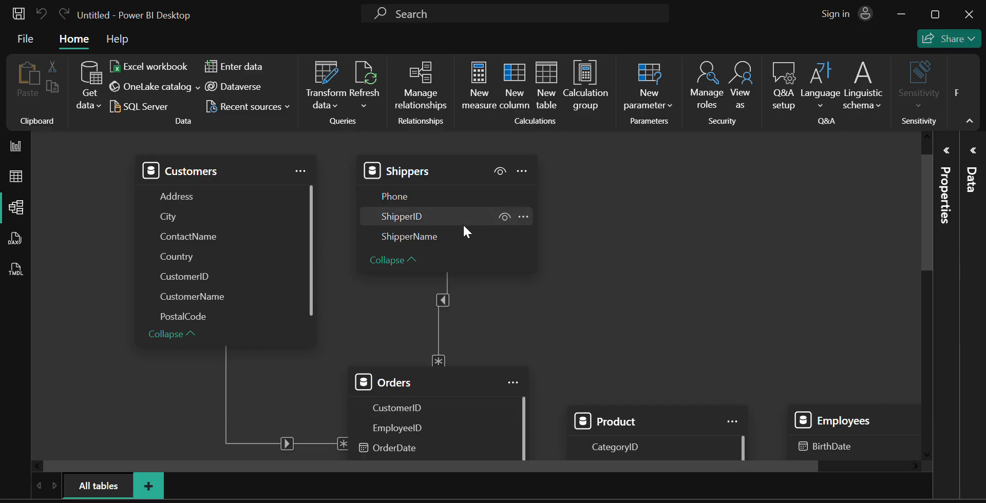
pyautogui.scroll(-1, 466, 408)
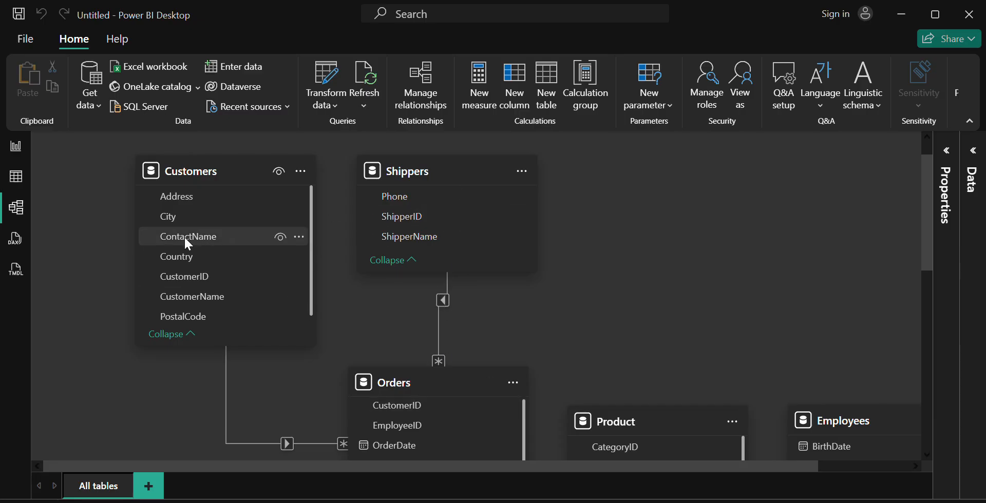
pyautogui.scroll(-4, 424, 436)
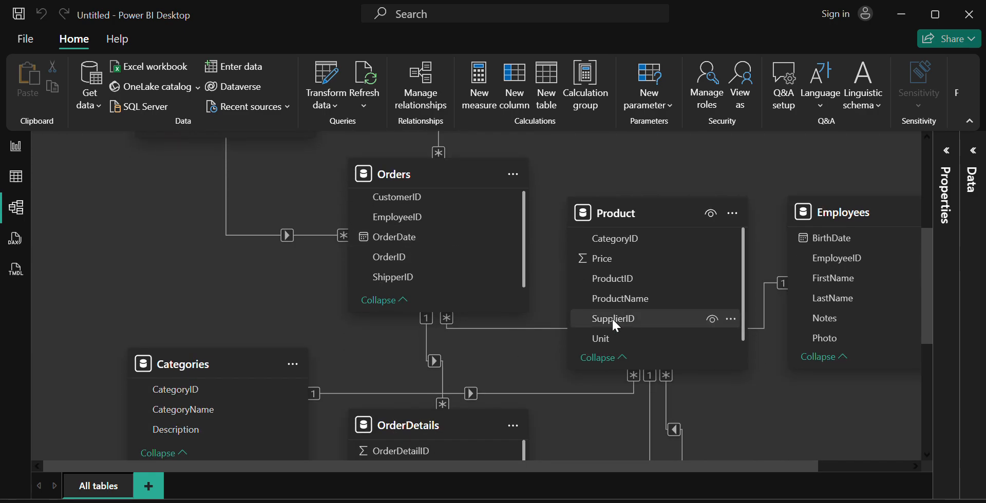
pyautogui.moveTo(642, 213)
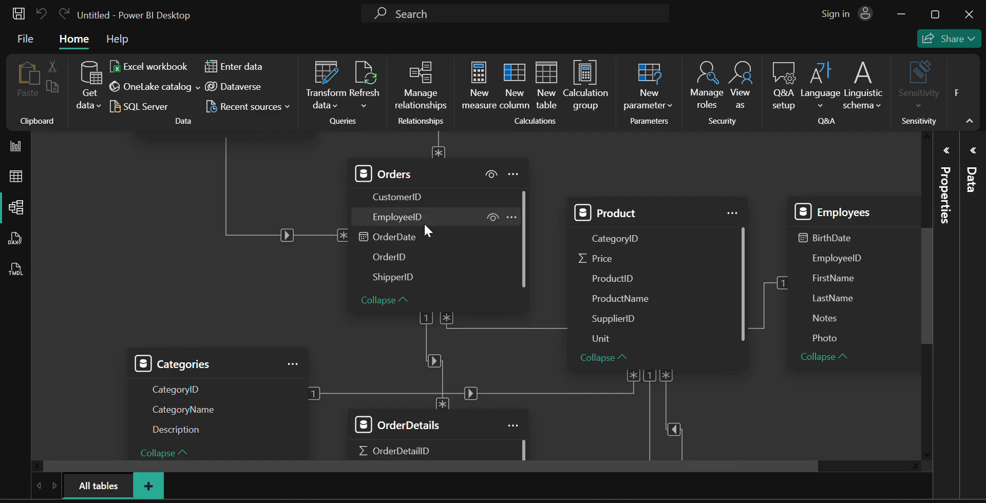
pyautogui.scroll(-1, 425, 226)
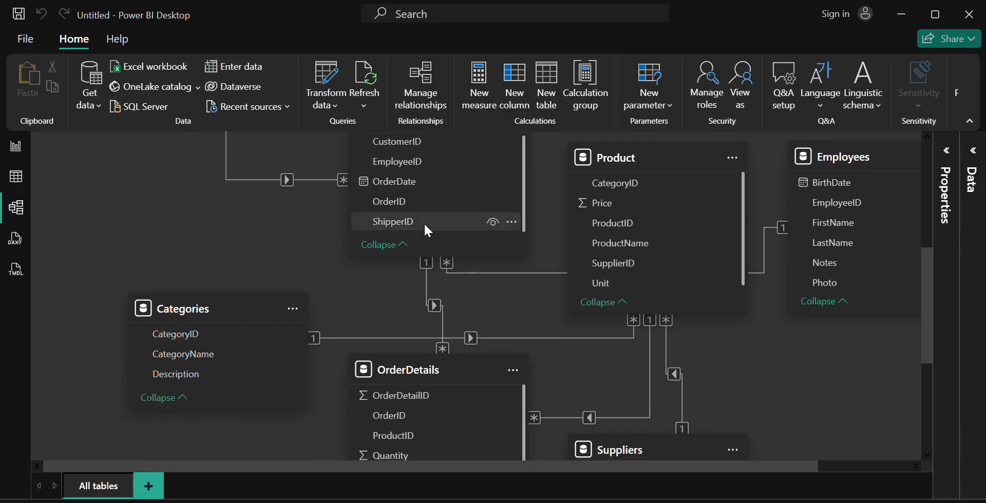
pyautogui.scroll(1, 437, 207)
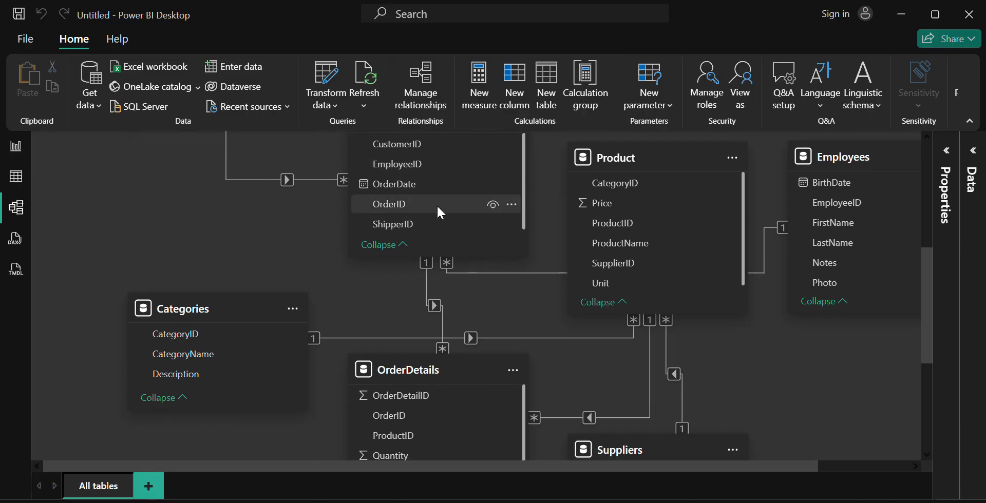
pyautogui.scroll(5, 437, 204)
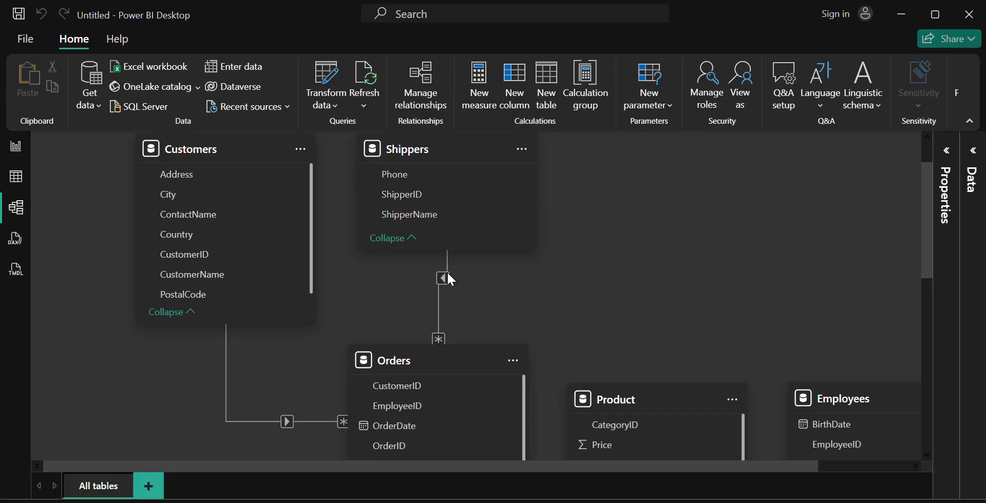
# Step: Select the relationship between Shippers and Orders and examine how Orders links to its neighbouring tables
pyautogui.click(442, 279)
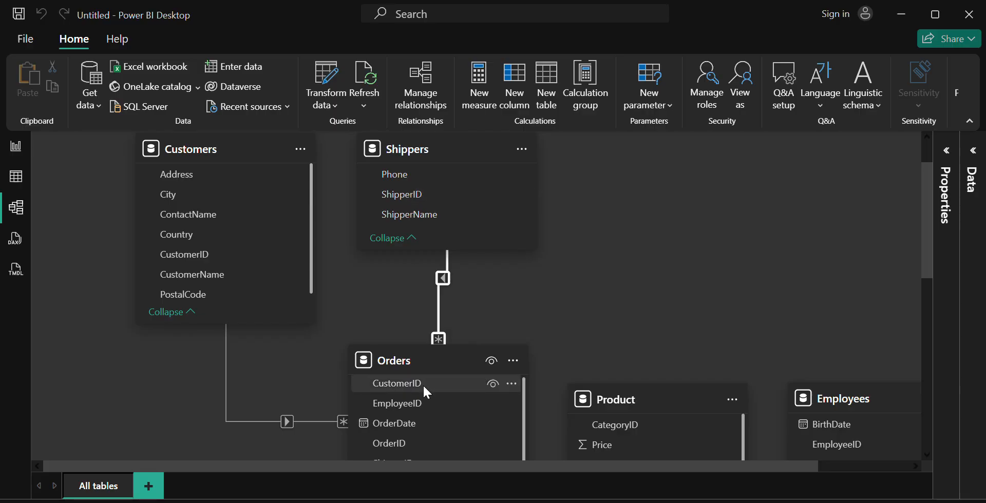
pyautogui.scroll(-3, 424, 387)
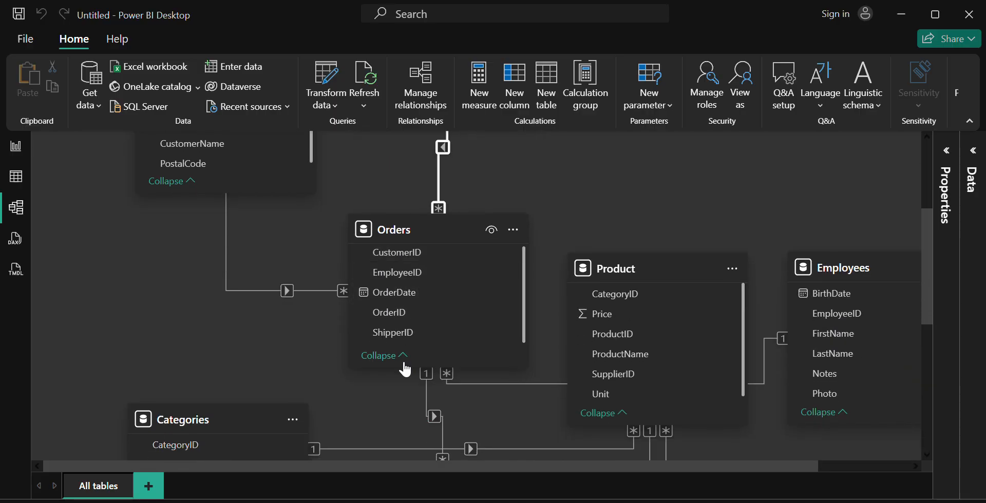
pyautogui.click(399, 356)
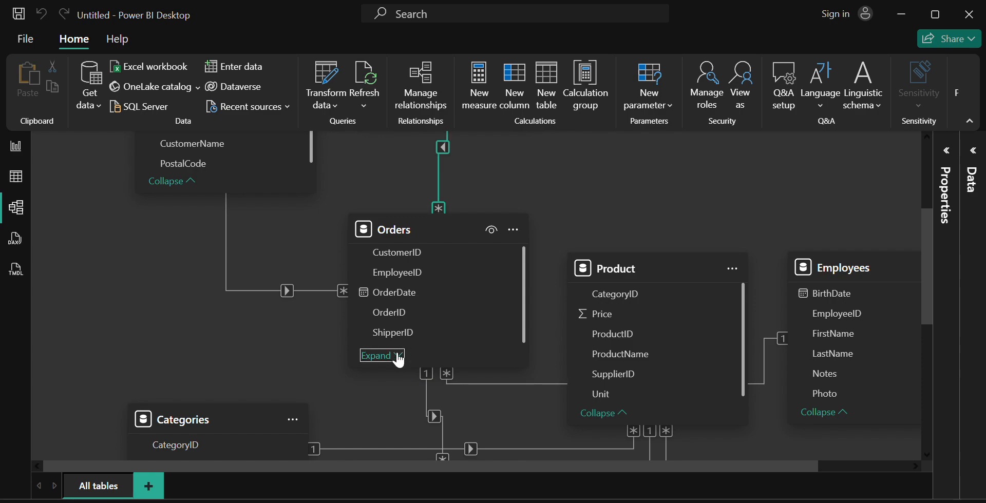
pyautogui.click(398, 360)
pyautogui.scroll(-2, 398, 357)
pyautogui.scroll(3, 421, 295)
pyautogui.scroll(1, 425, 301)
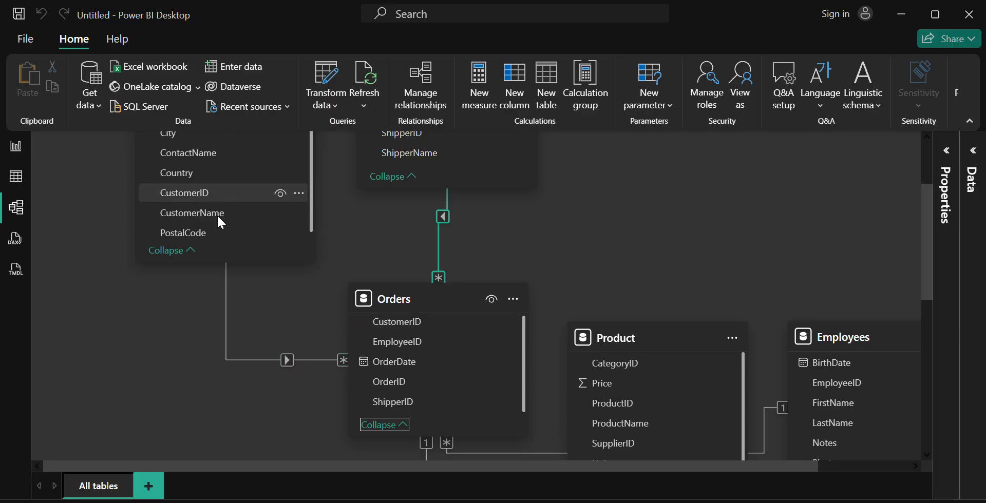
pyautogui.scroll(-3, 256, 395)
pyautogui.moveTo(257, 400)
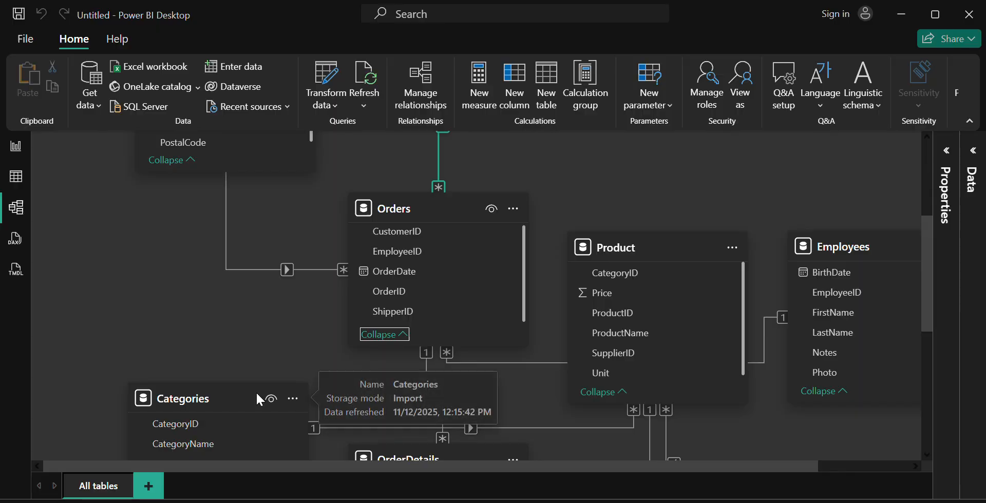
# Step: Start a new relationship between the Customers and Orders tables and review its columns, cardinality and cross-filter direction
pyautogui.scroll(2, 257, 396)
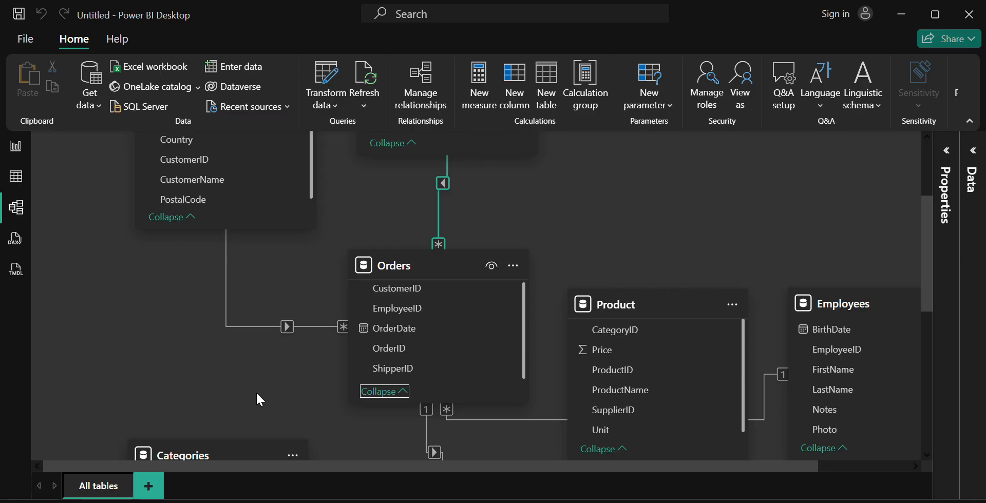
pyautogui.scroll(-3, 257, 395)
pyautogui.scroll(3, 257, 395)
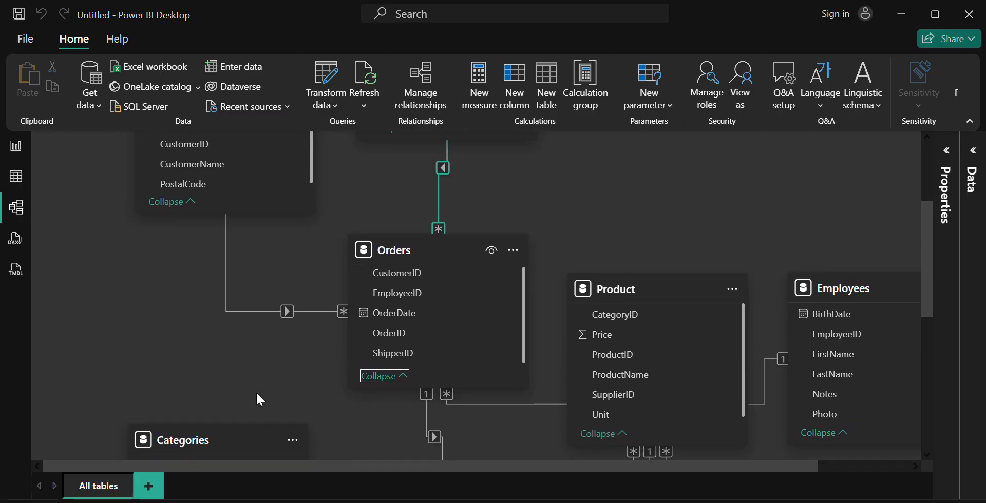
pyautogui.scroll(3, 256, 400)
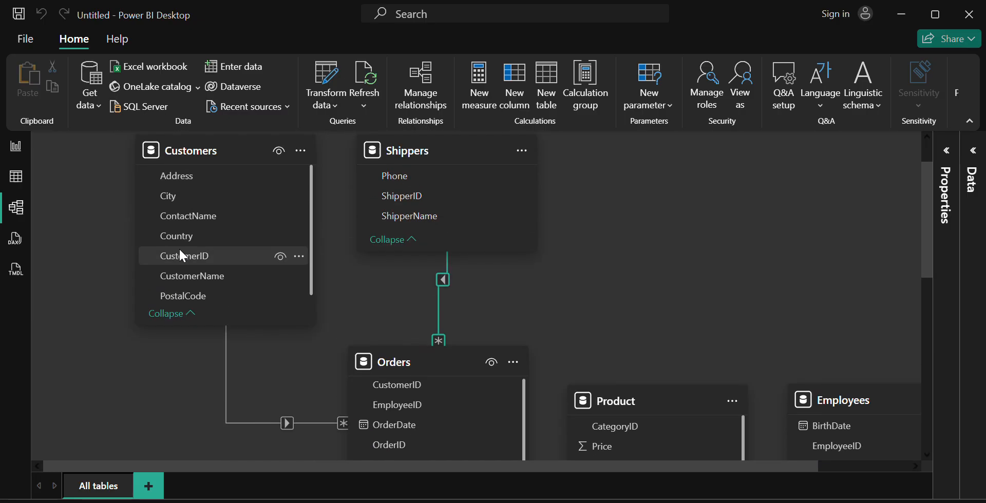
pyautogui.moveTo(182, 255); pyautogui.dragTo(399, 387)
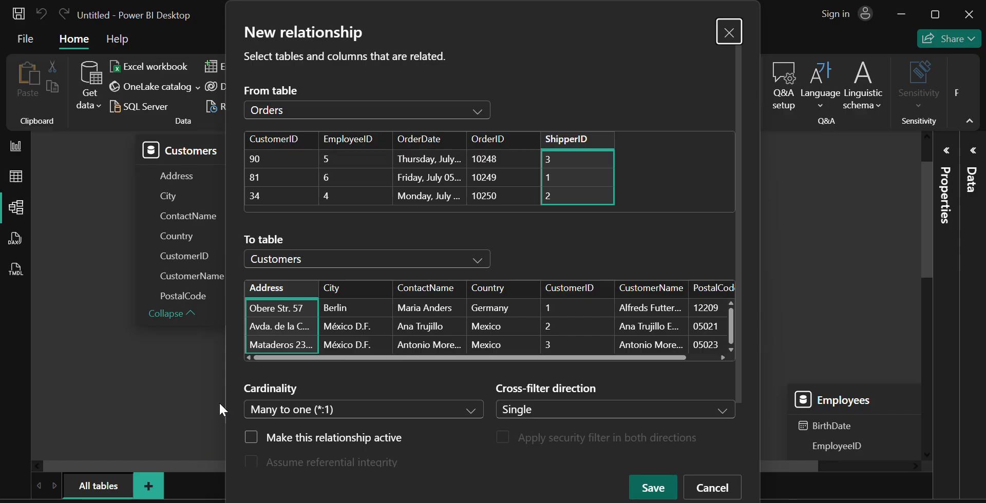
pyautogui.scroll(-2, 588, 287)
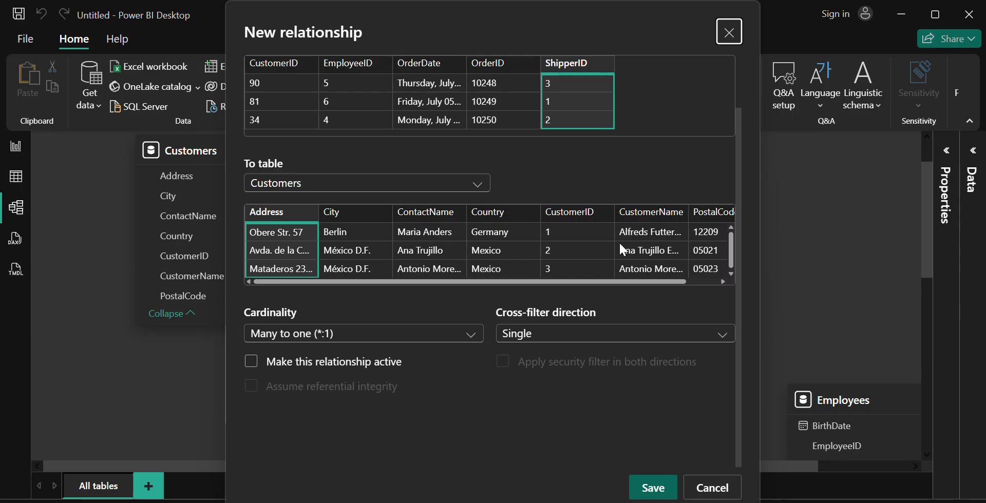
pyautogui.hscroll(1, 619, 242)
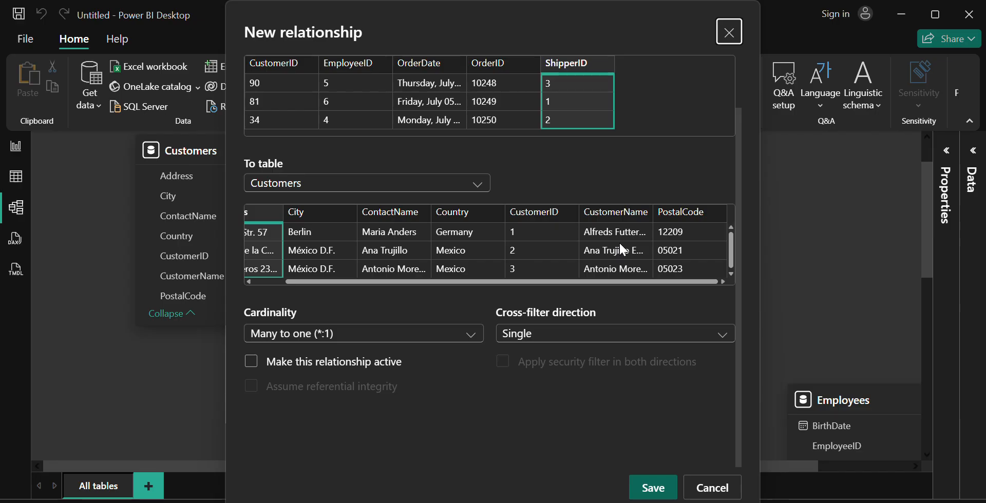
pyautogui.hscroll(-1, 622, 249)
pyautogui.scroll(2, 621, 250)
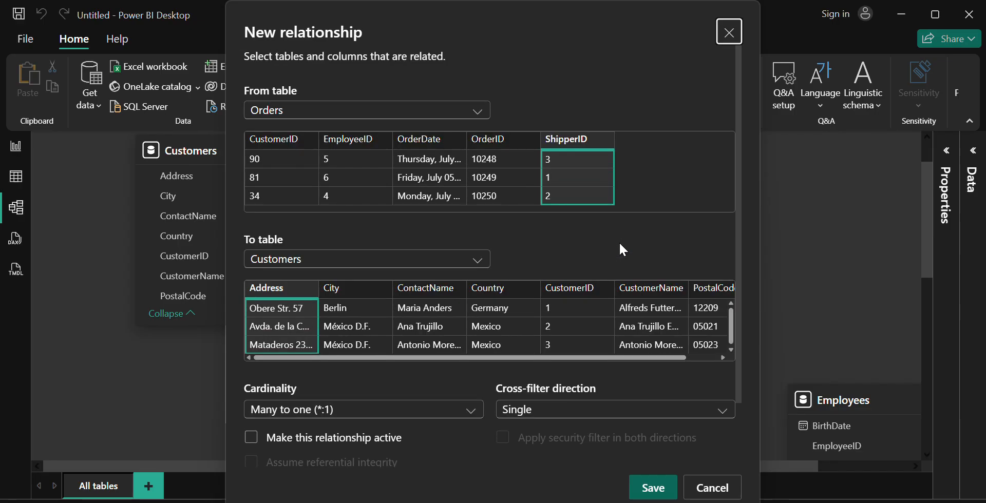